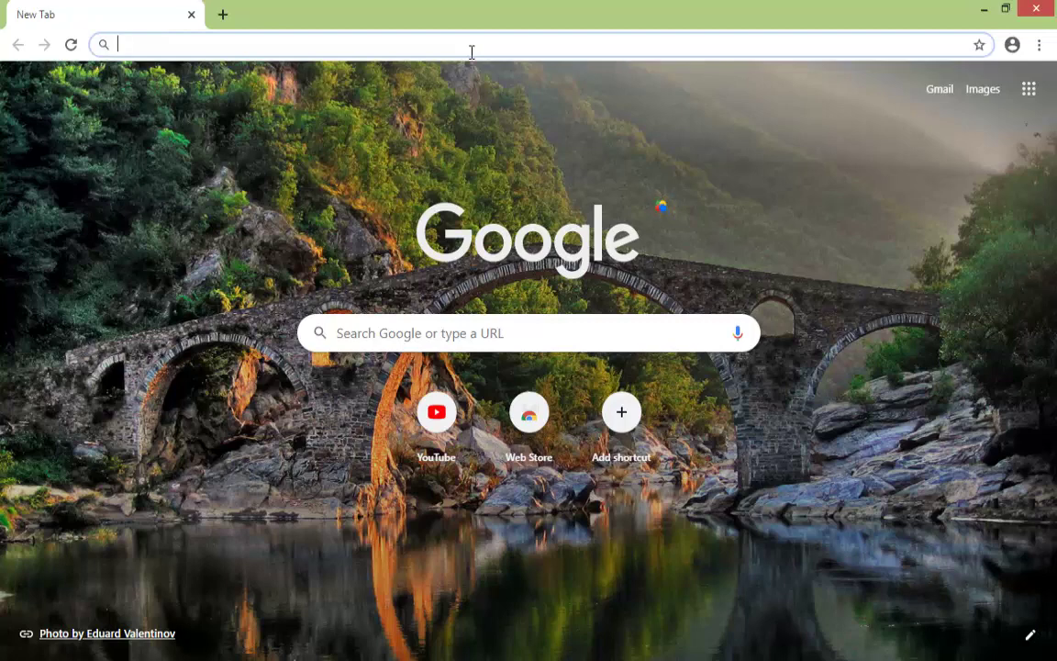
# Step: Go to youtube.com and open the Google sign-in page for YouTube
pyautogui.write('youtube.com')
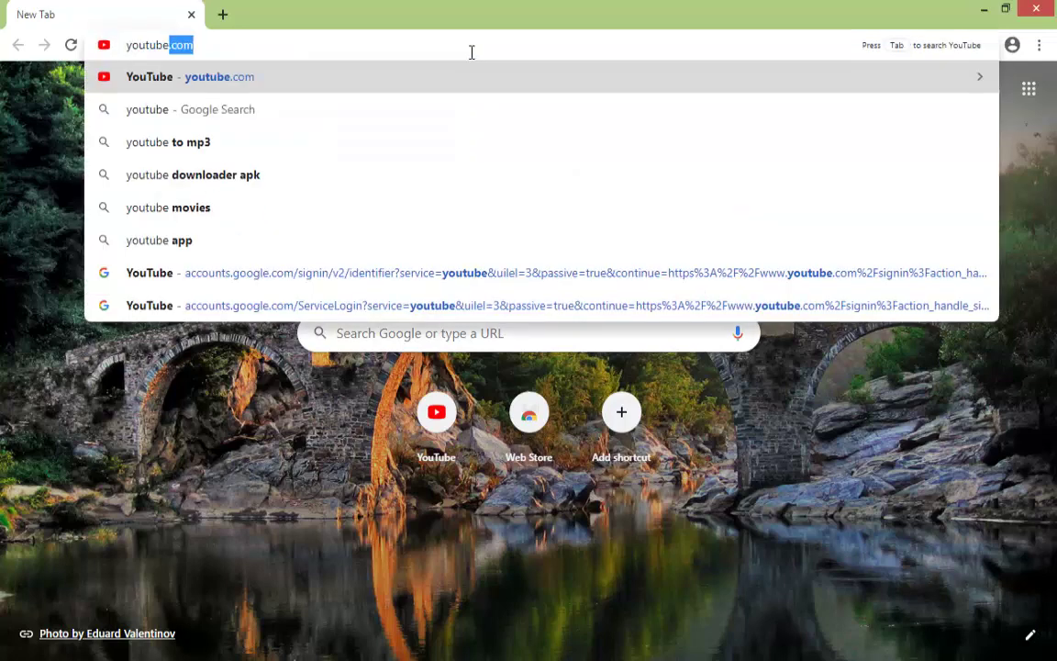
pyautogui.press('Return')
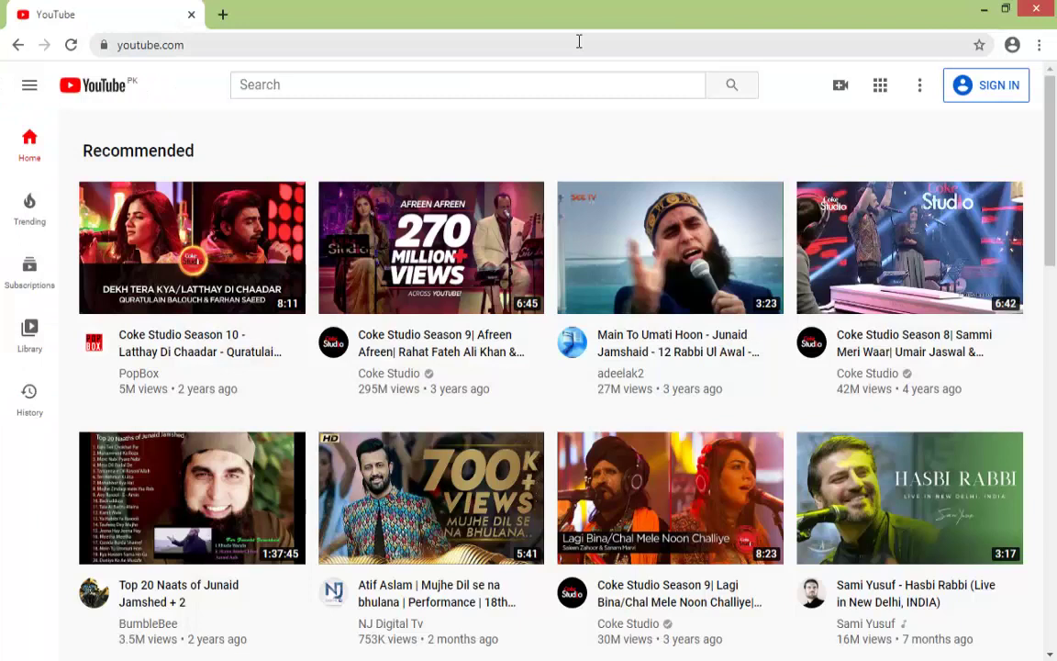
pyautogui.click(981, 91)
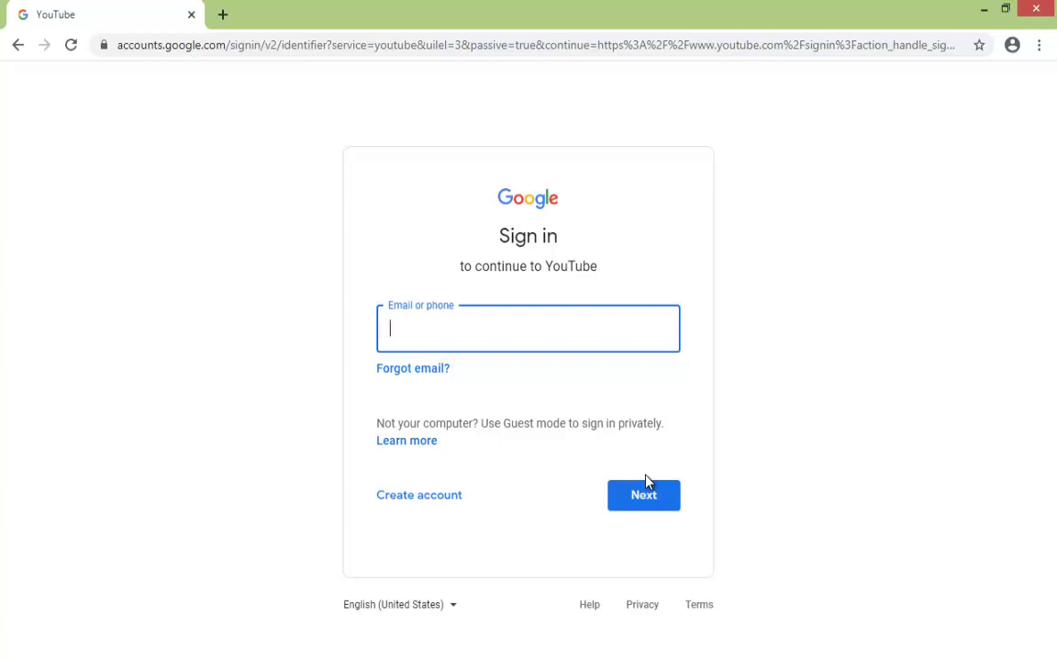
# Step: Start a new Google account of the 'For myself' type from the sign-in page
pyautogui.click(665, 381)
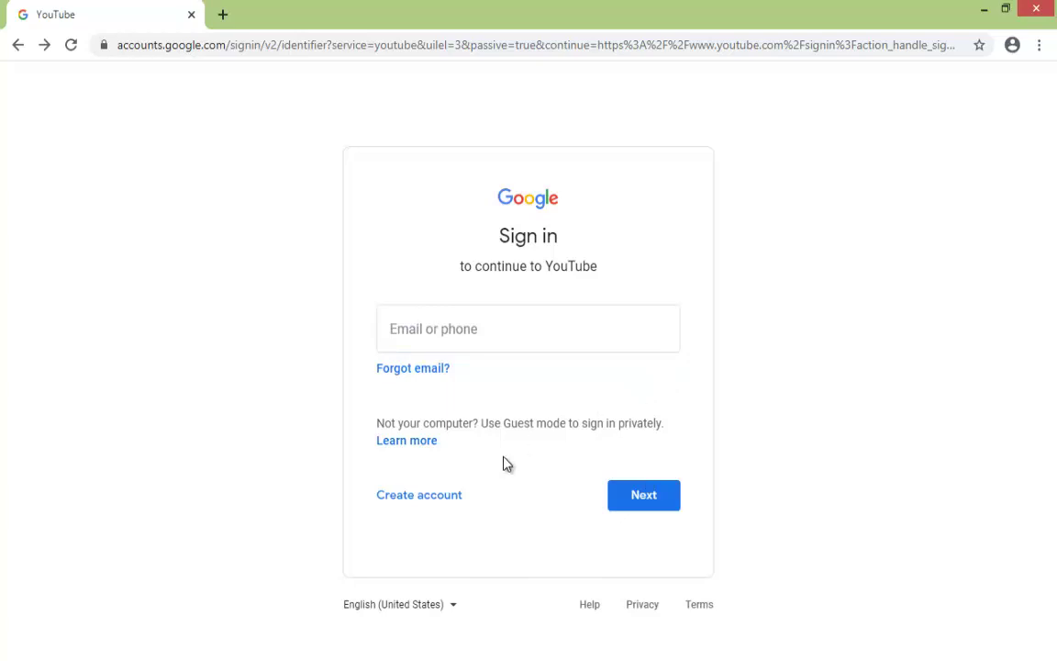
pyautogui.click(434, 511)
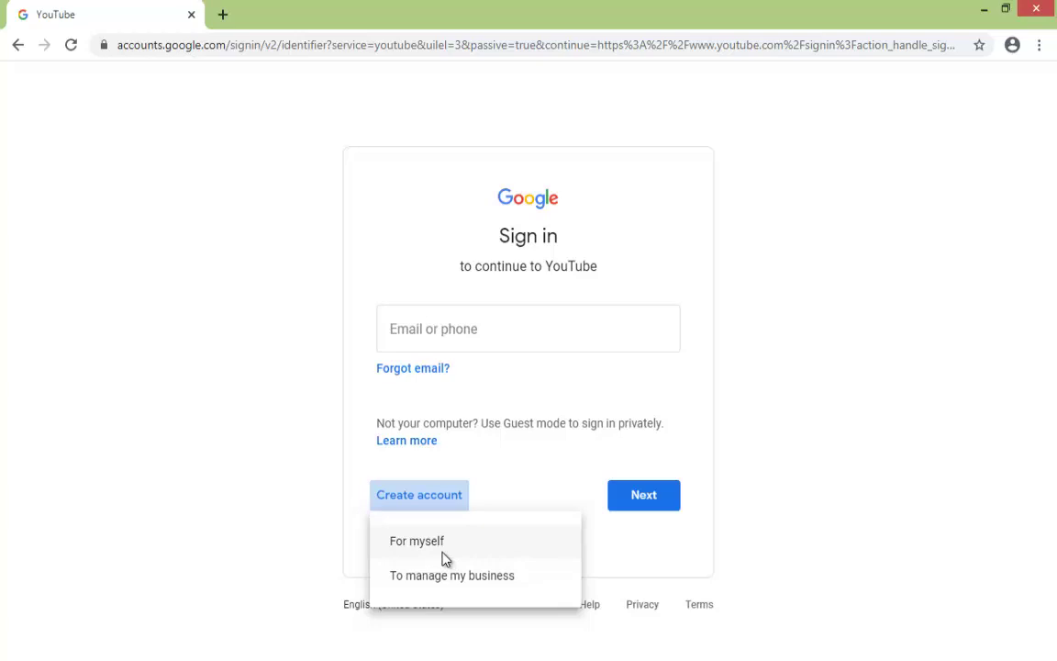
pyautogui.click(444, 559)
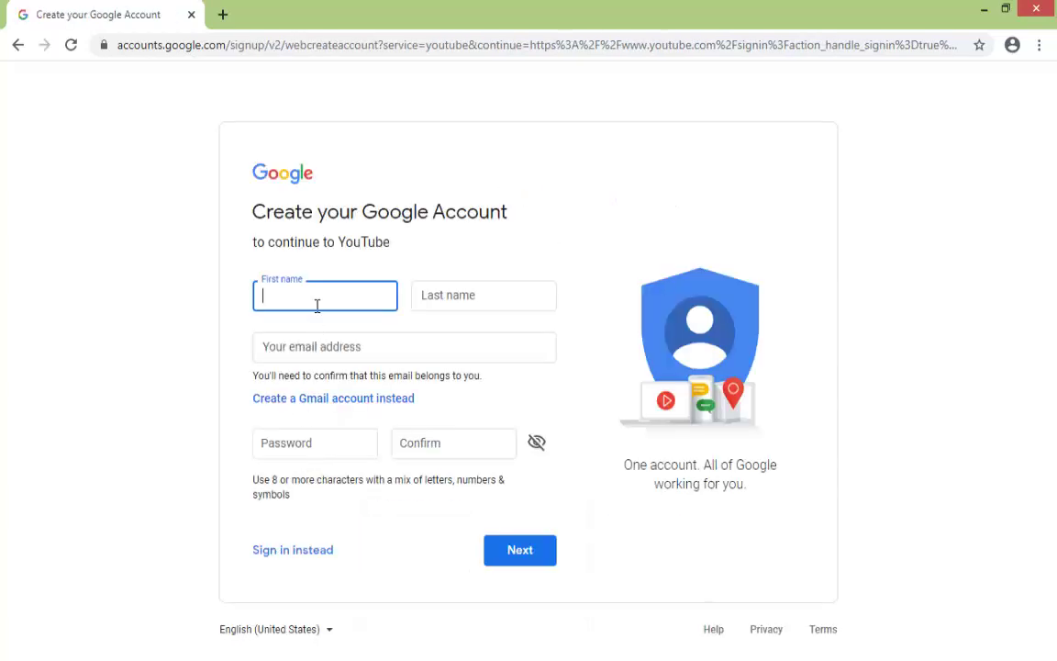
# Step: Enter the account holder's first and last name on the sign-up form
pyautogui.write('shmasullah')
pyautogui.click(434, 303)
pyautogui.write('786')
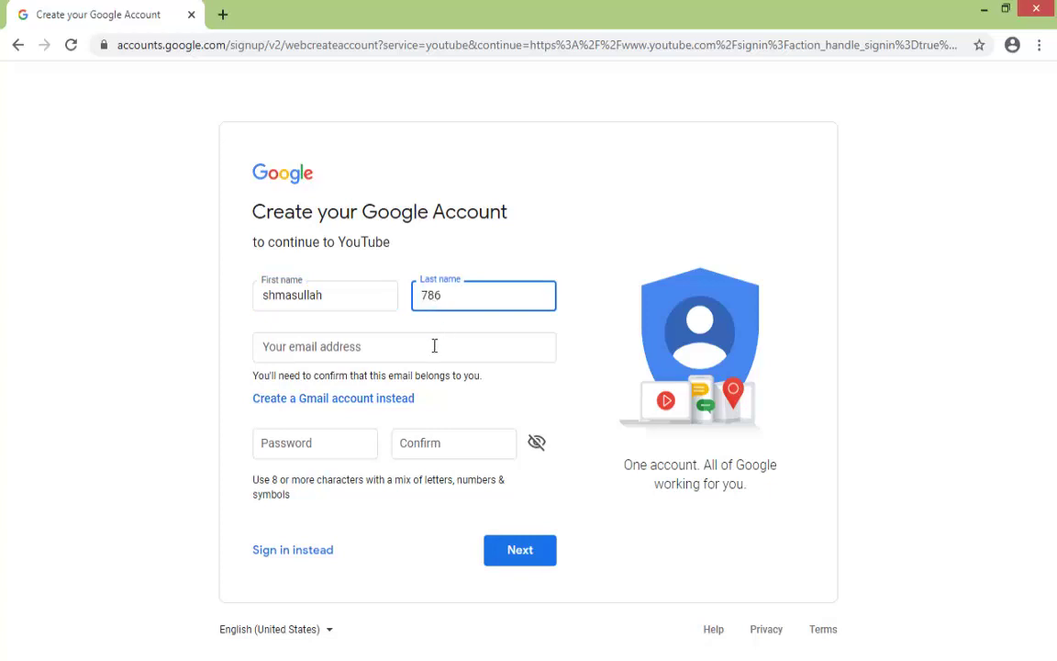
# Step: Choose a new Gmail username and password, then take a suggested available username
pyautogui.click(434, 346)
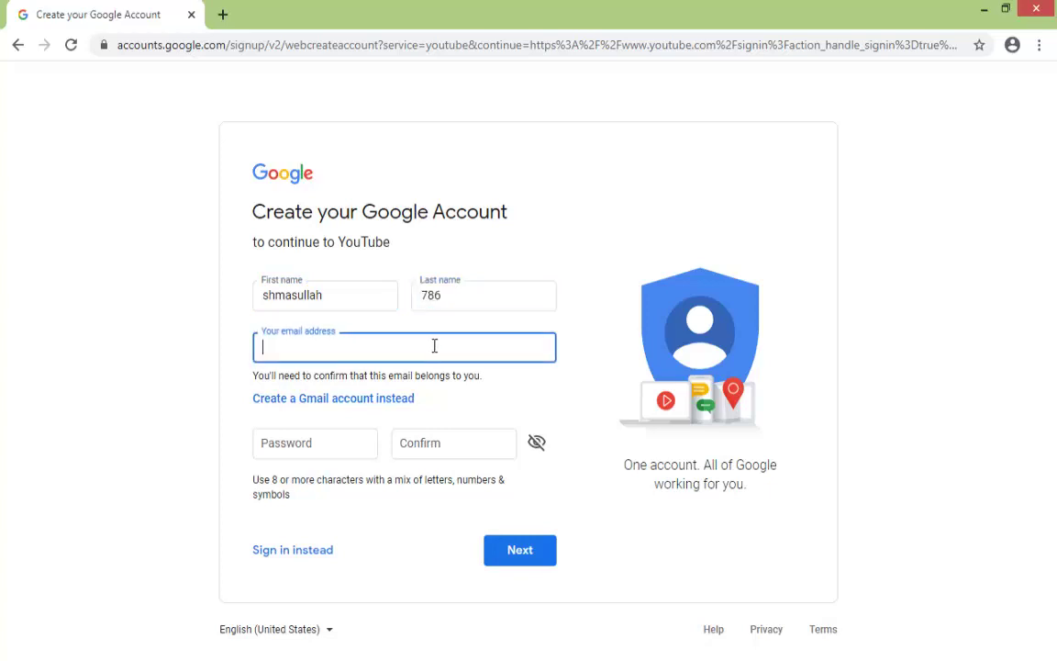
pyautogui.click(385, 399)
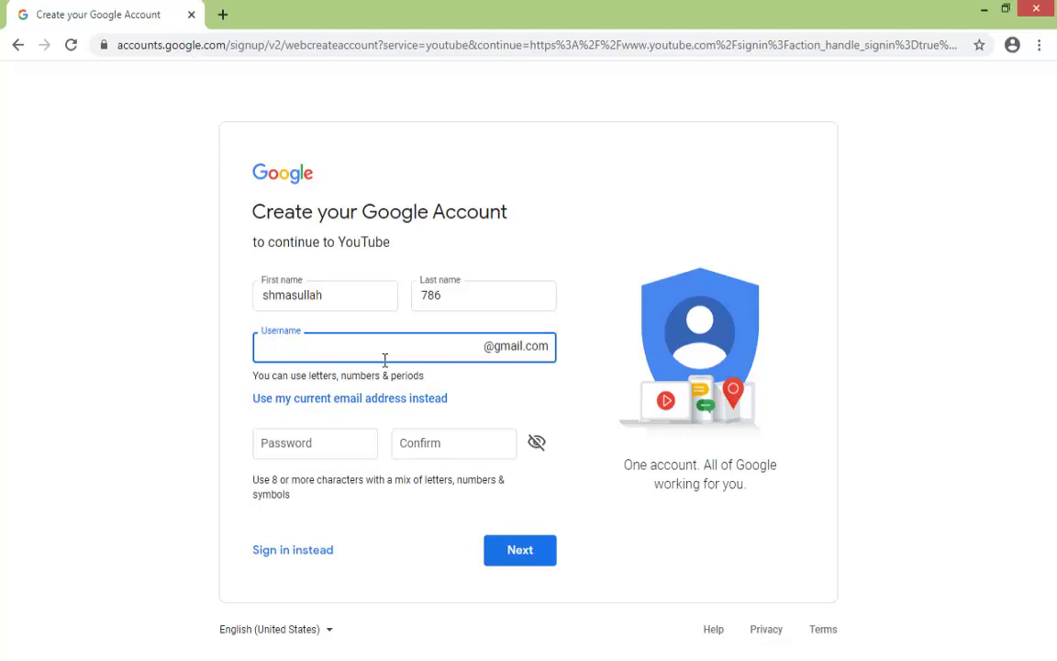
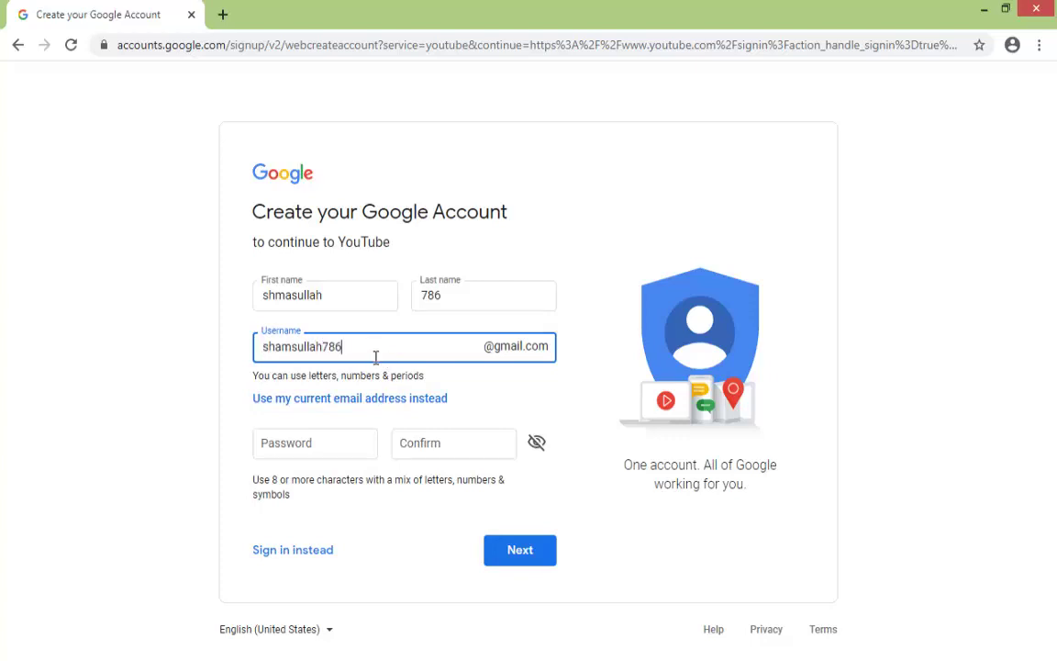
pyautogui.click(352, 440)
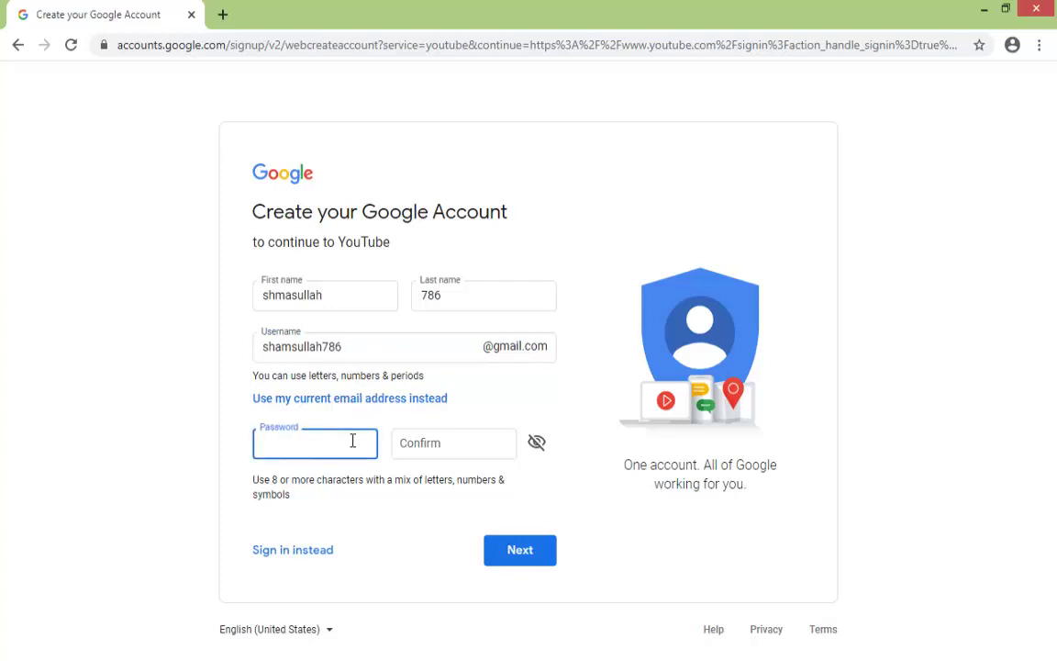
pyautogui.click(448, 440)
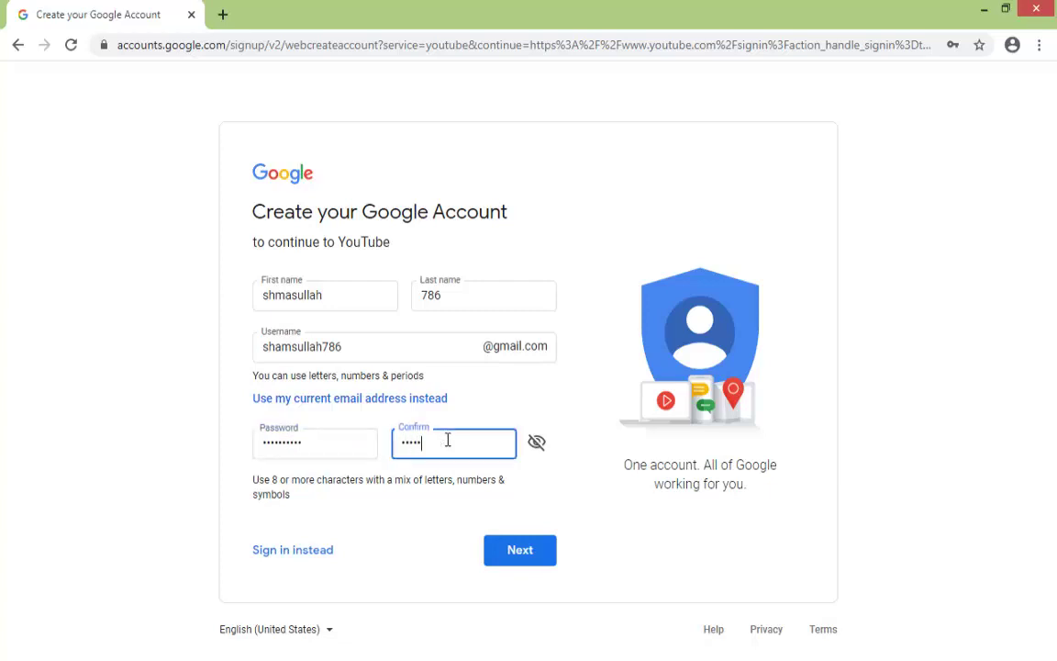
pyautogui.click(519, 551)
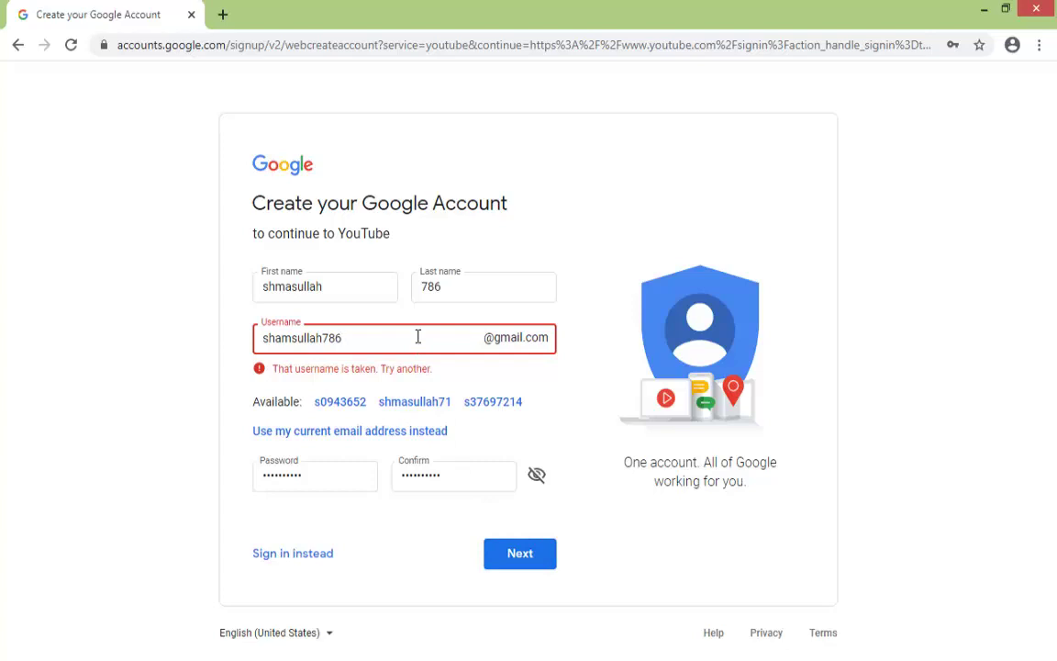
pyautogui.click(435, 408)
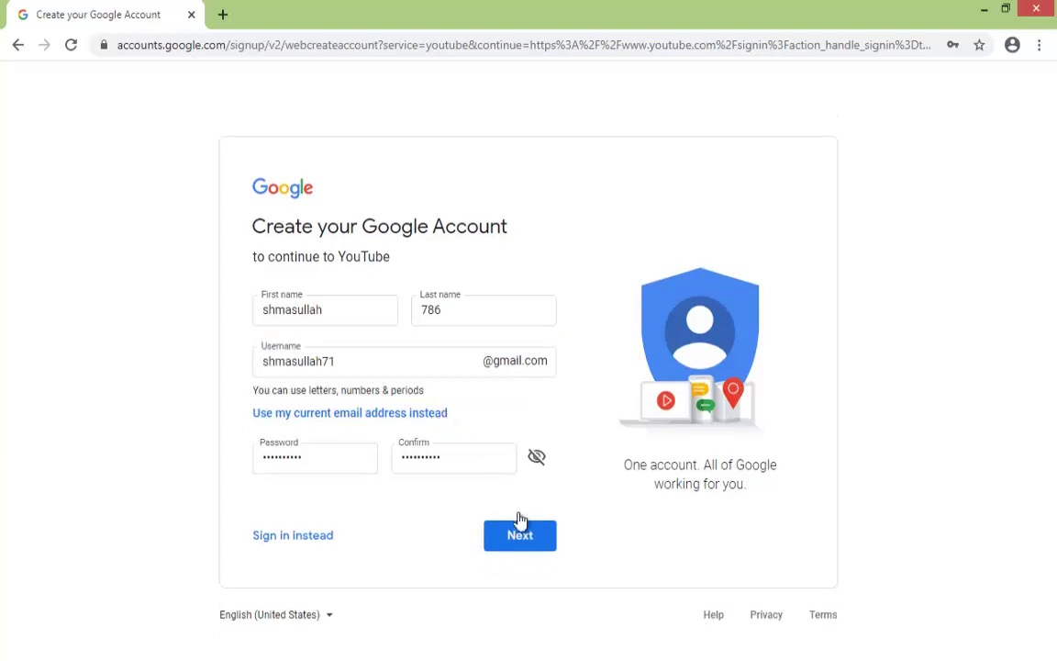
# Step: Submit the sign-up form and verify the phone with the texted six-digit code
pyautogui.click(532, 555)
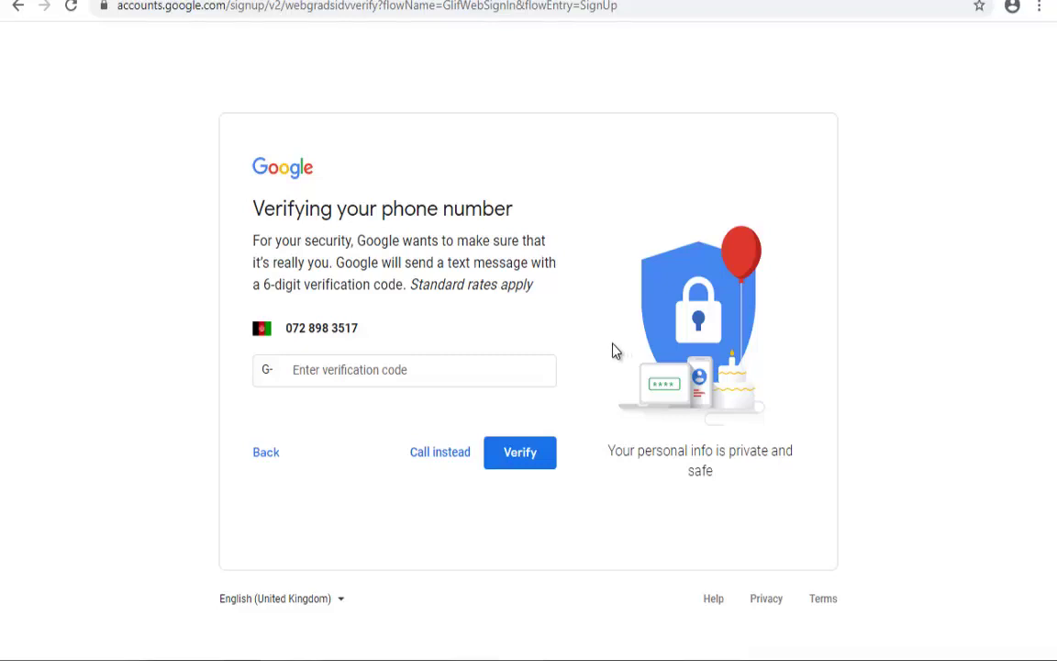
pyautogui.click(484, 383)
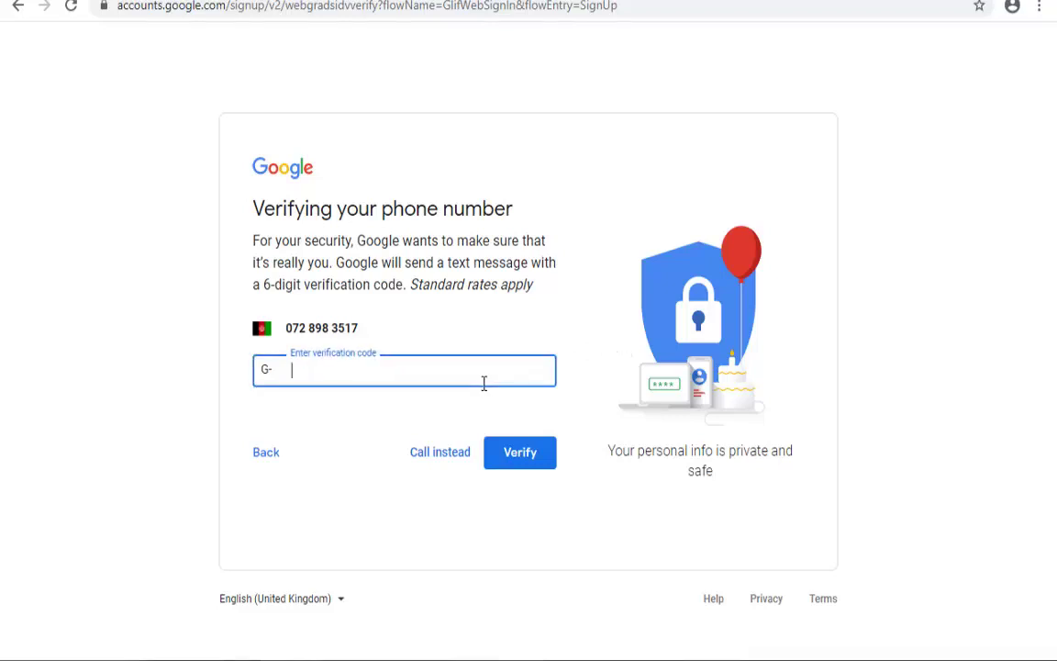
pyautogui.click(536, 456)
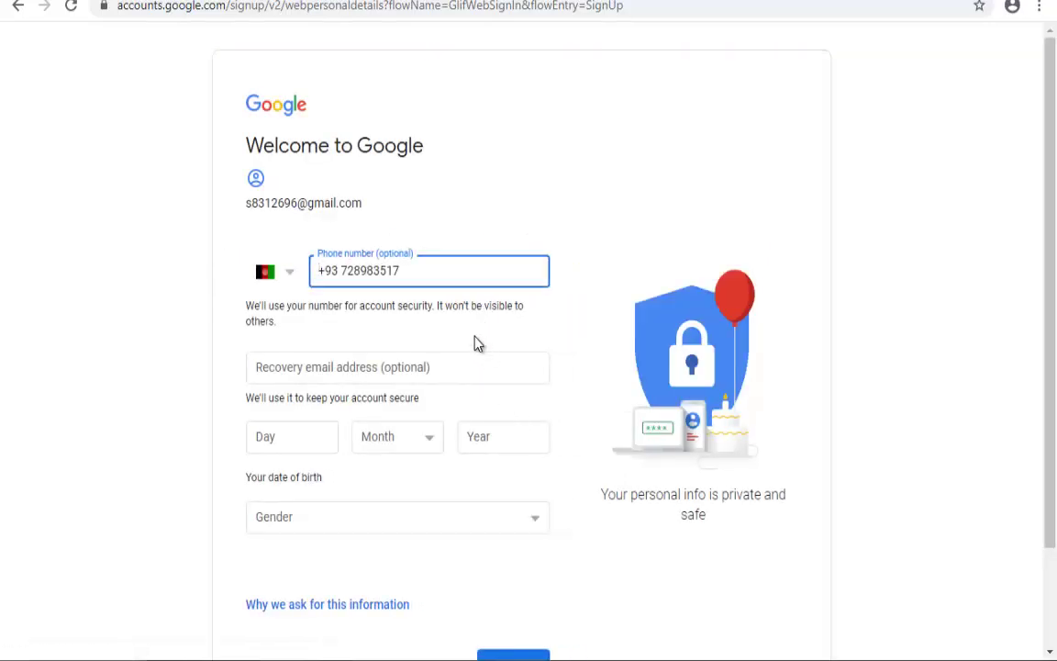
# Step: Skip the recovery email, enter the birth date, set gender to Male, and submit
pyautogui.click(416, 367)
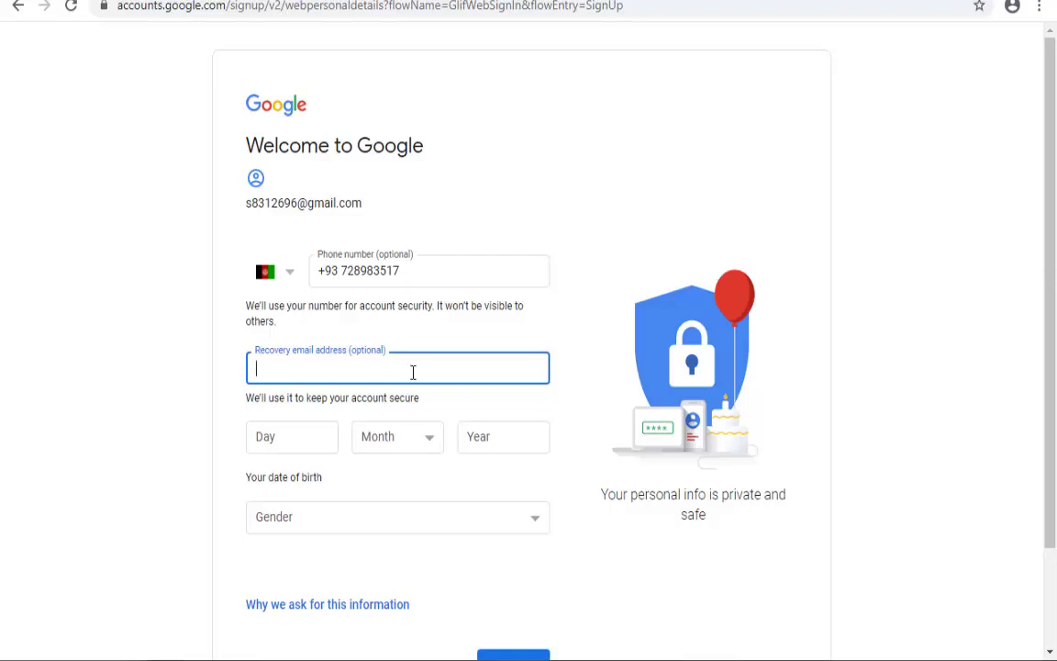
pyautogui.click(318, 438)
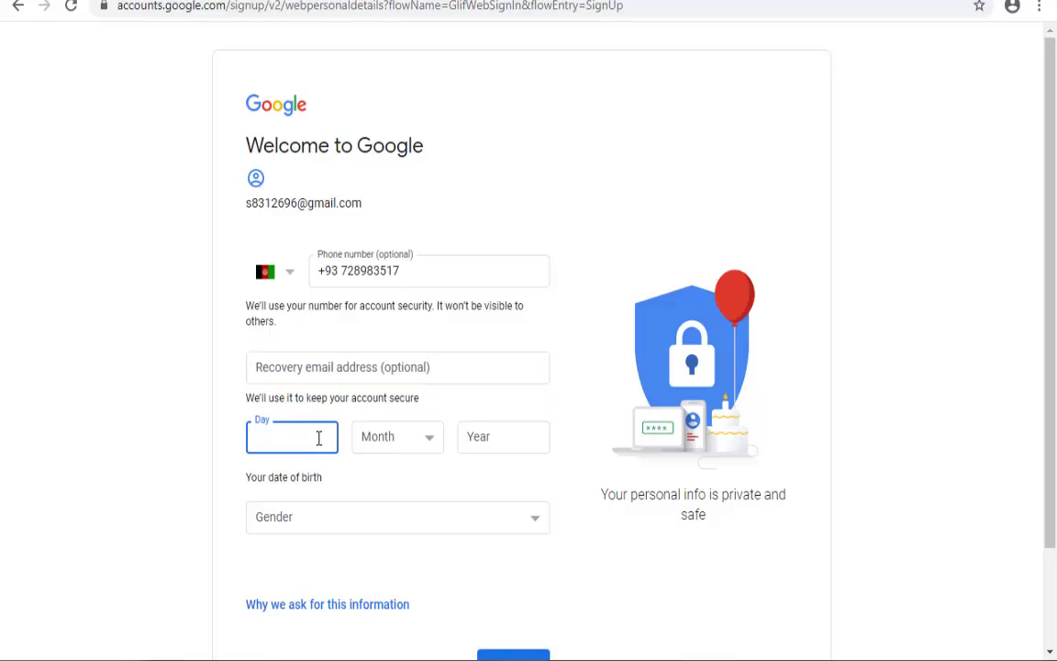
pyautogui.write('5')
pyautogui.click(413, 441)
pyautogui.click(377, 509)
pyautogui.click(500, 436)
pyautogui.write('1997')
pyautogui.click(501, 519)
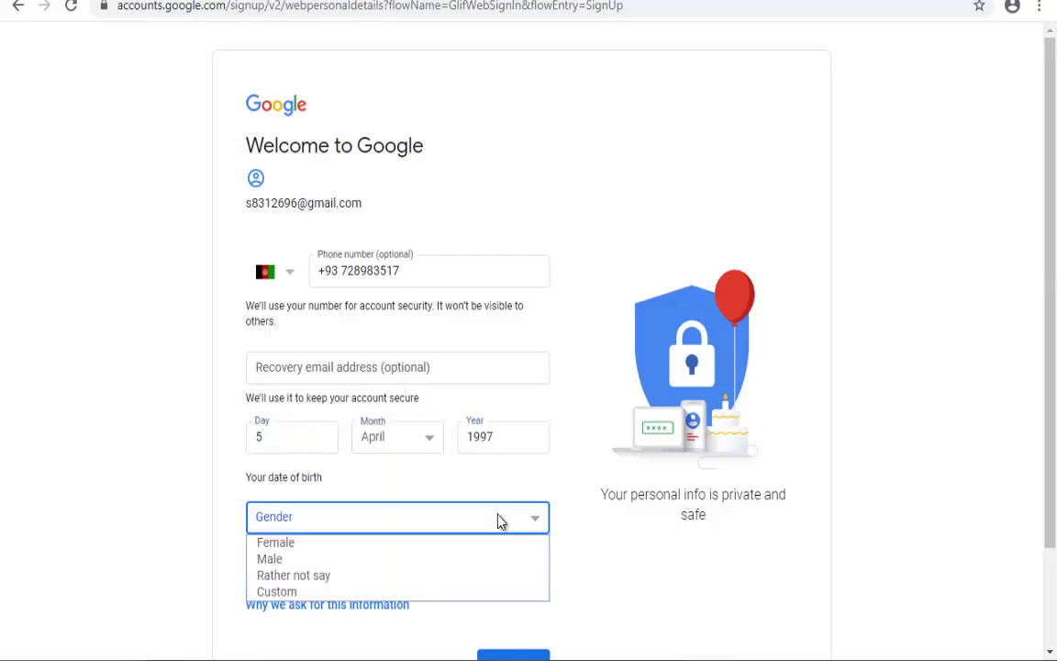
pyautogui.click(435, 563)
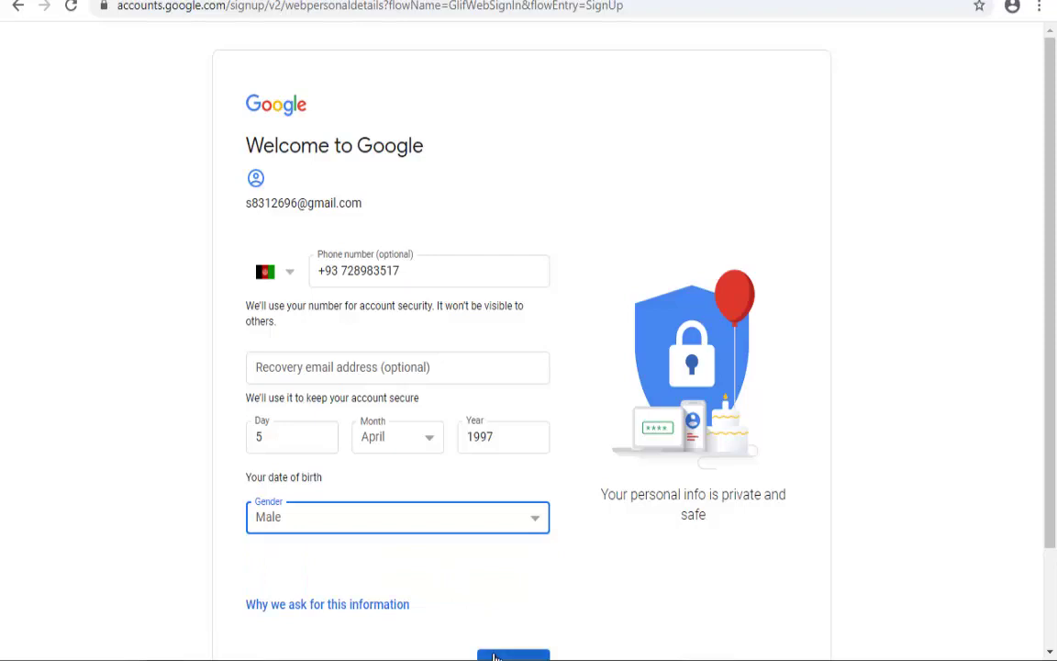
pyautogui.scroll(-1, 1049, 245)
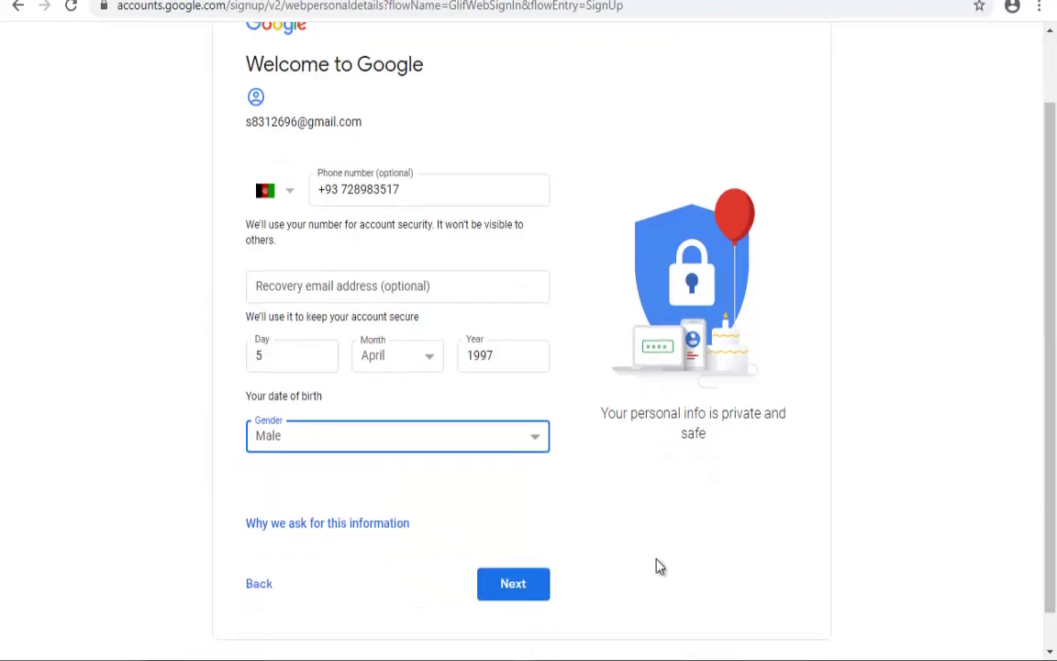
pyautogui.click(489, 596)
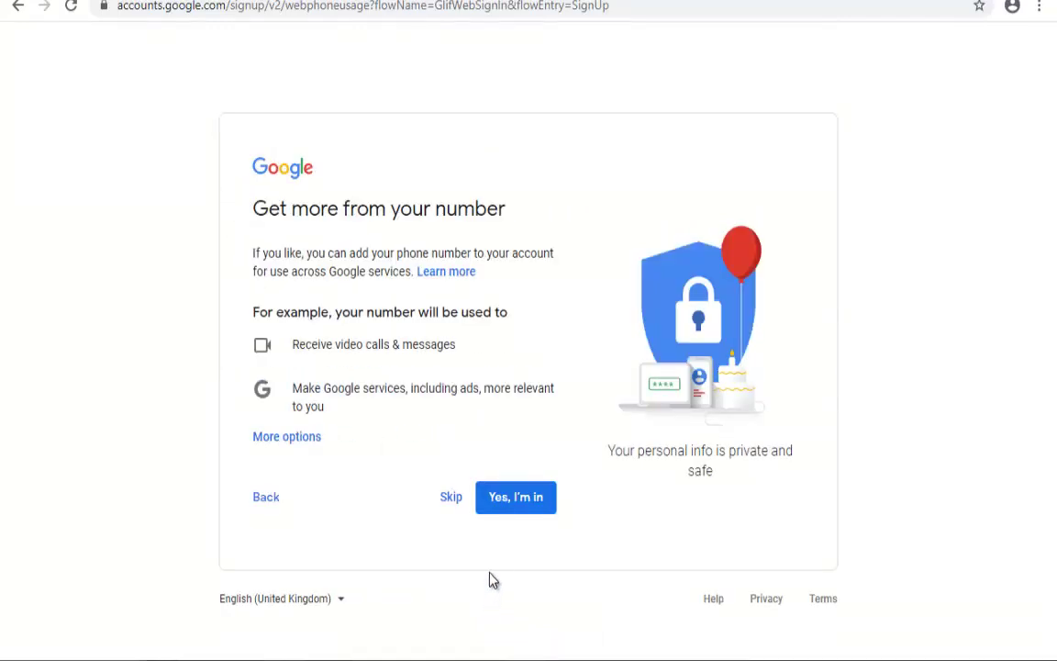
# Step: Skip adding the phone number and agree to the Privacy and Terms
pyautogui.click(460, 503)
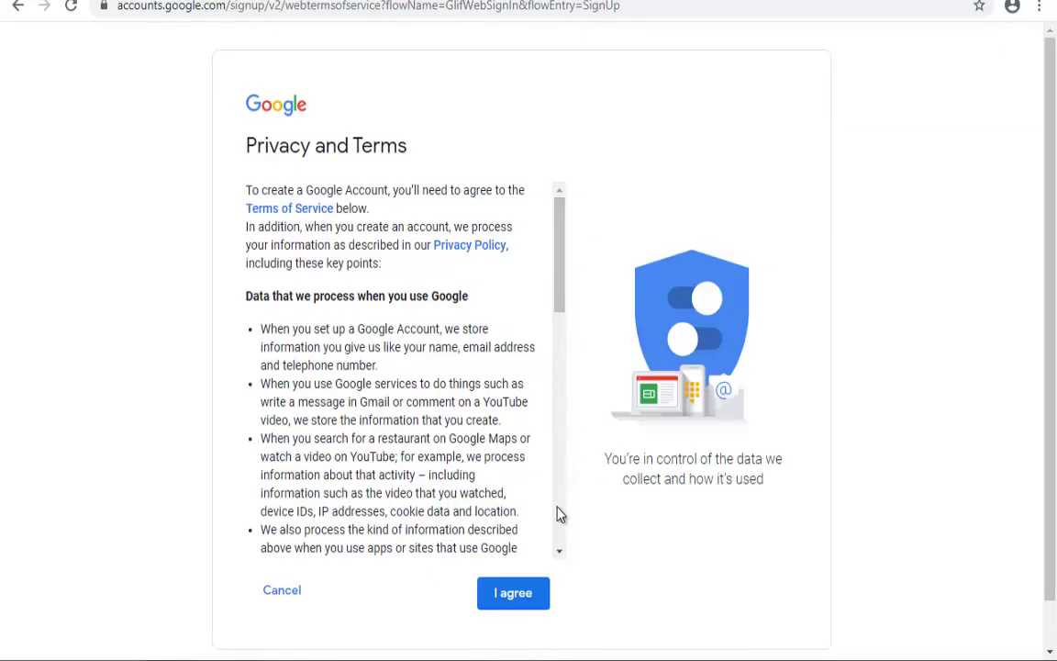
pyautogui.click(505, 596)
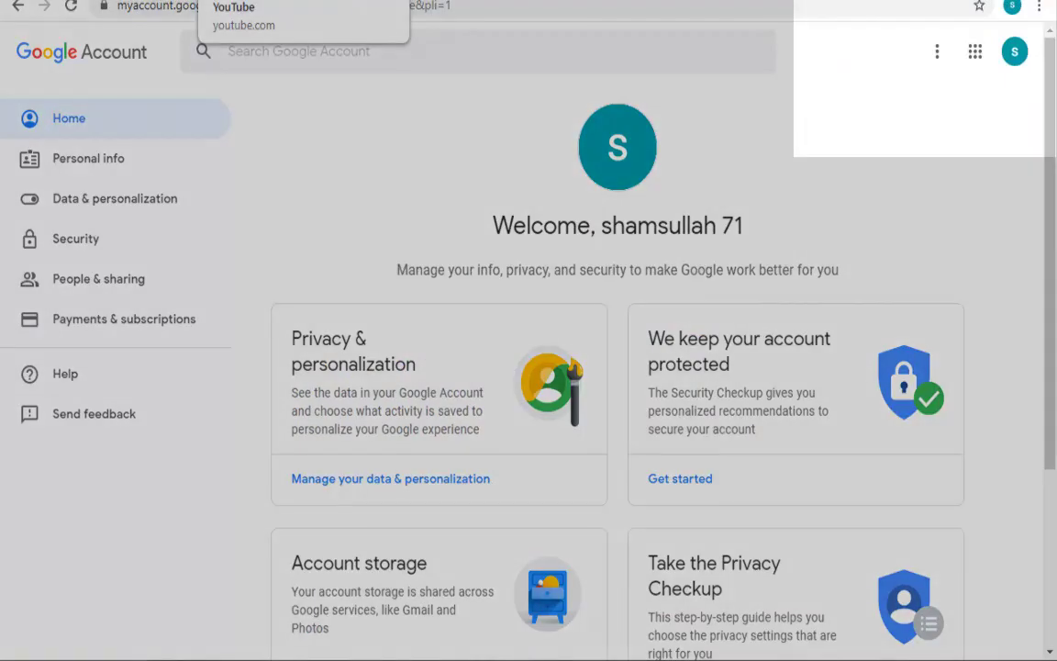
pyautogui.click(229, 0)
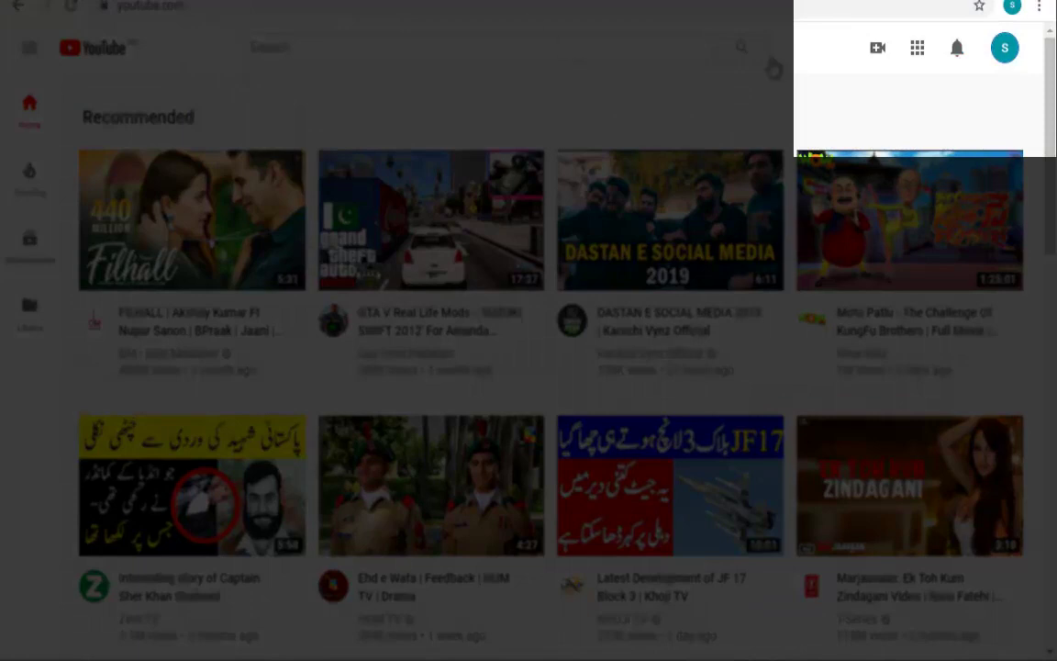
# Step: Begin creating a channel from the YouTube account menu with Create a channel and Get Started
pyautogui.click(1010, 57)
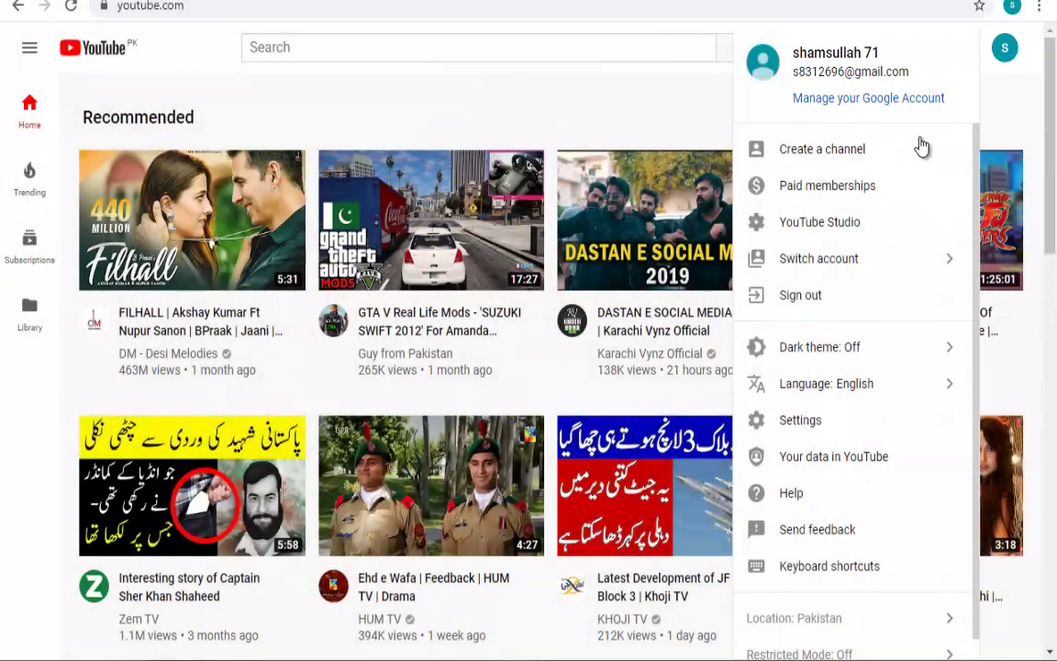
pyautogui.click(888, 161)
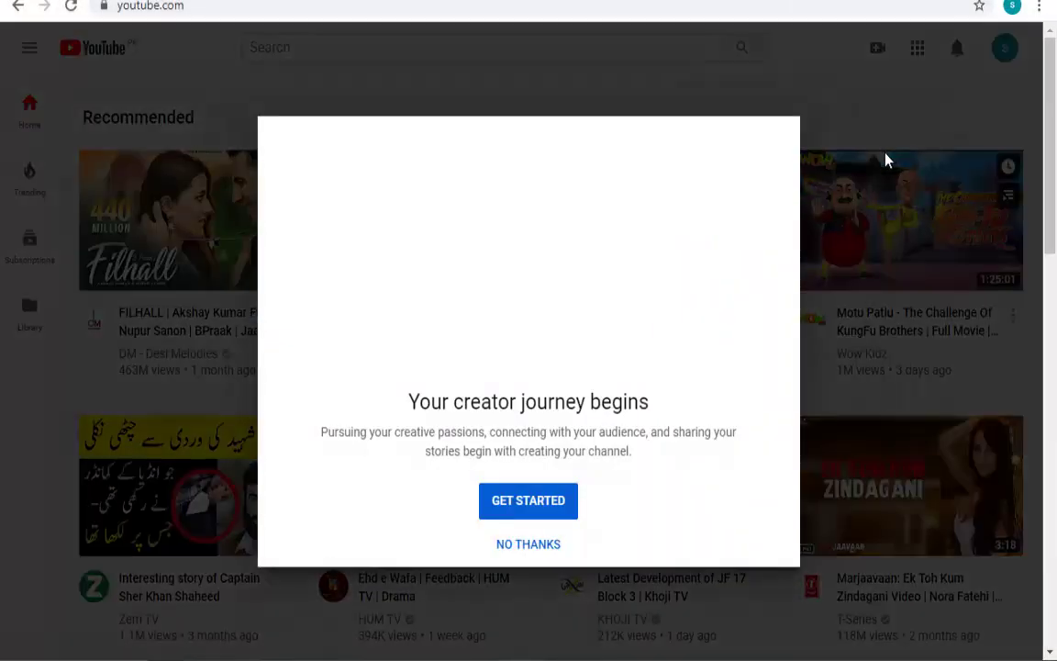
pyautogui.click(538, 505)
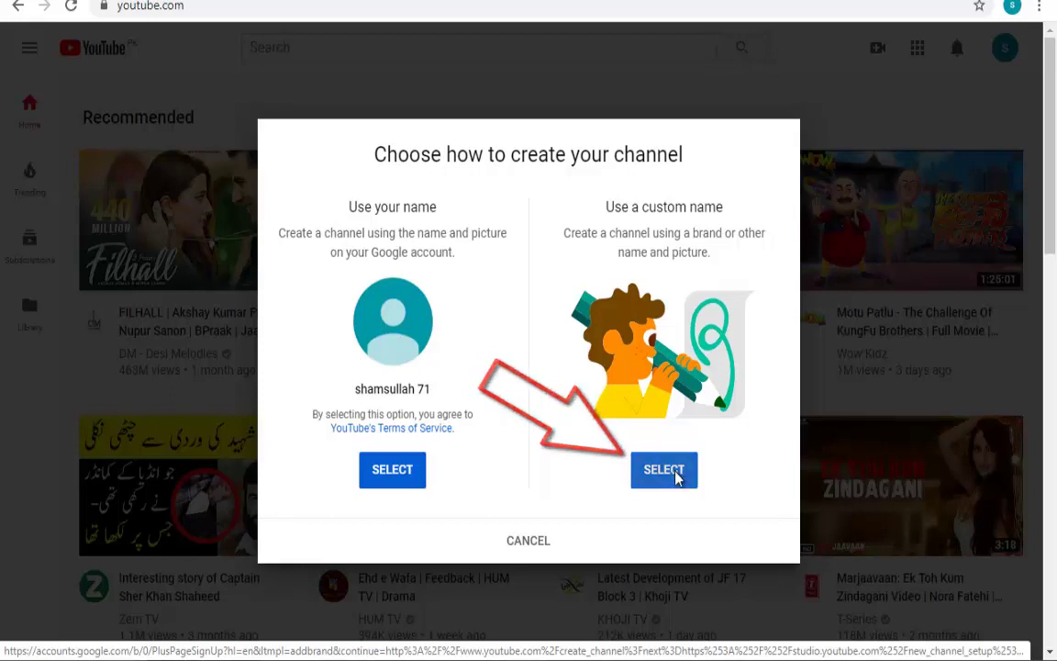
# Step: Select the 'Use a custom name' option for the new channel
pyautogui.click(670, 471)
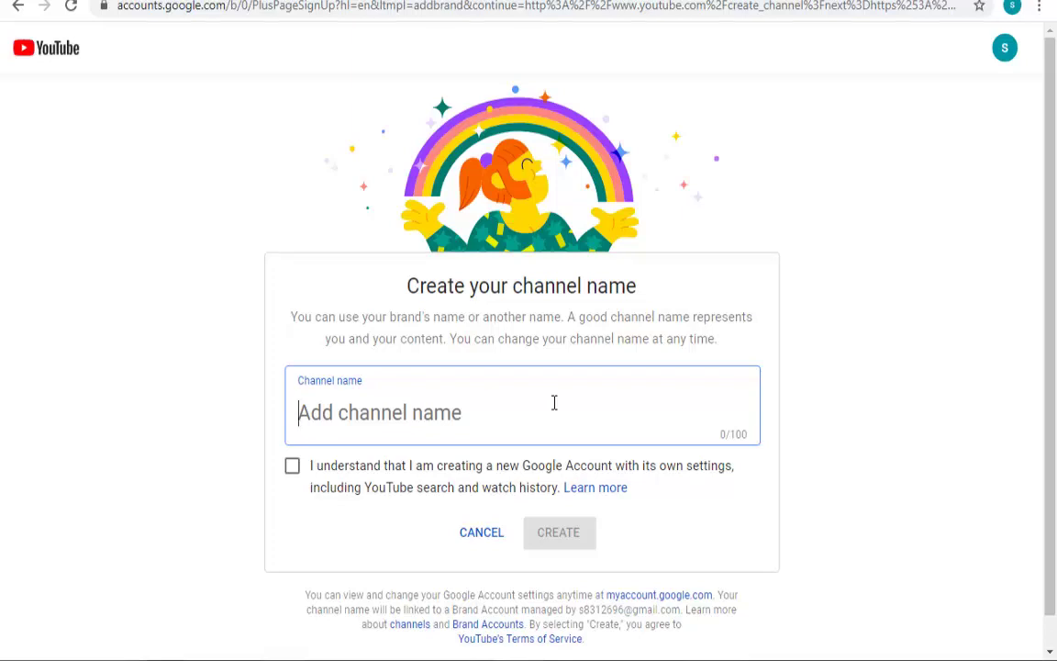
# Step: Name the channel 'khan', acknowledge the new account notice, and create it
pyautogui.write('khan')
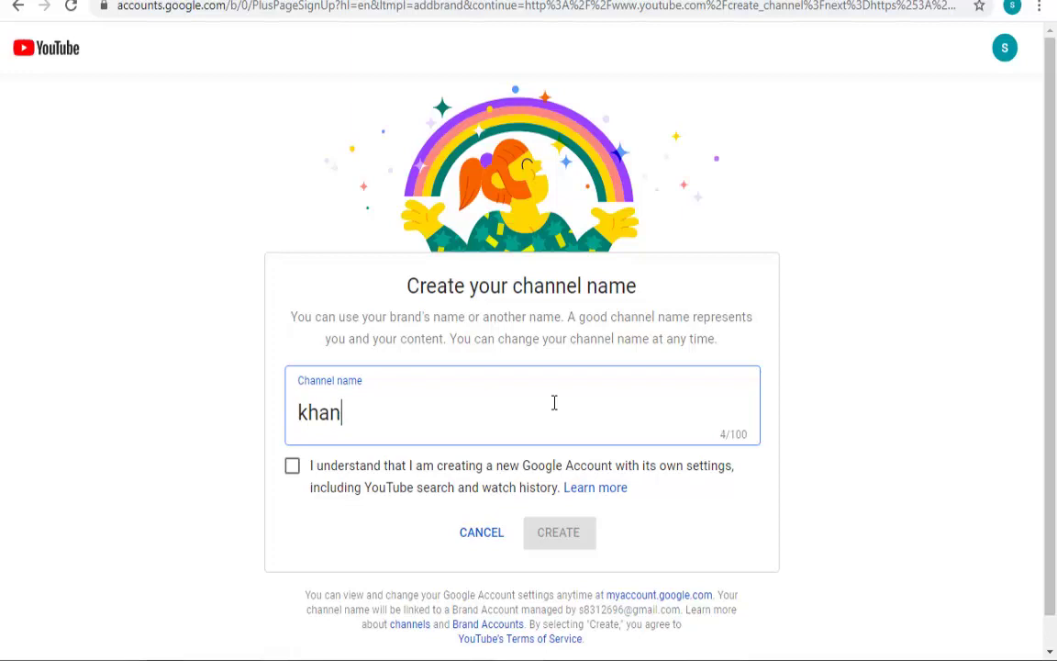
pyautogui.click(292, 468)
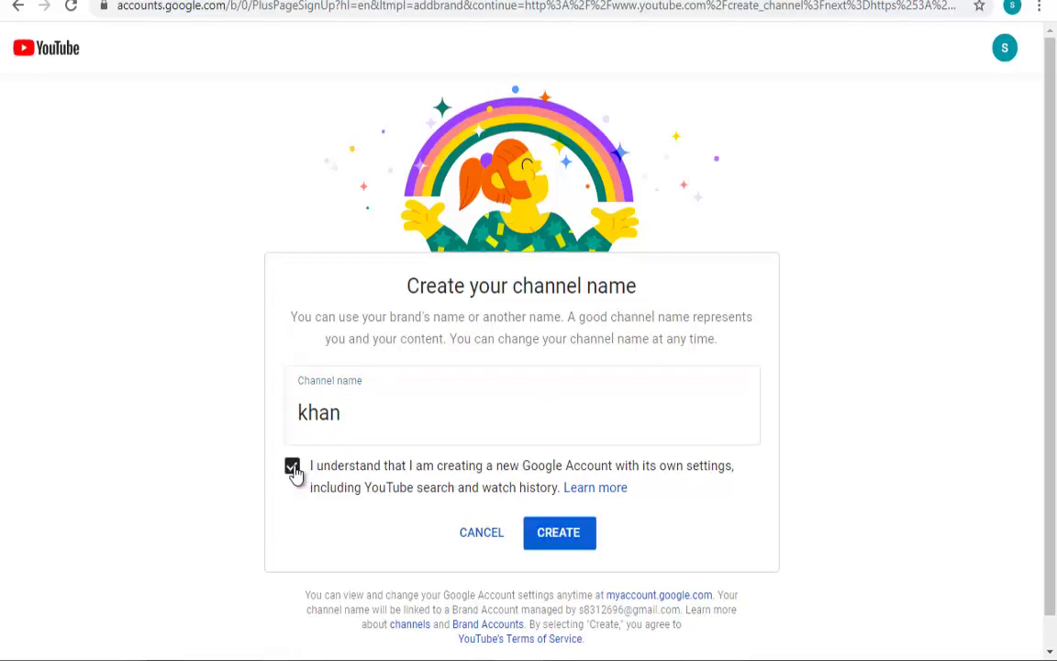
pyautogui.click(560, 533)
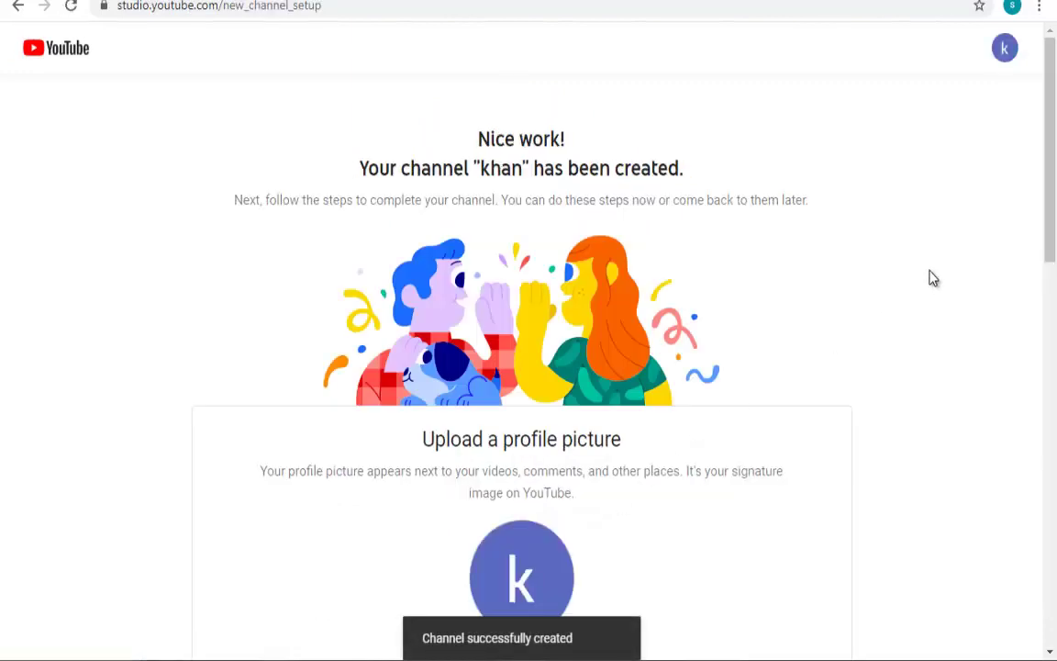
# Step: Upload FilterImage (1).png from Downloads as the khan channel's profile picture
pyautogui.scroll(-3, 927, 281)
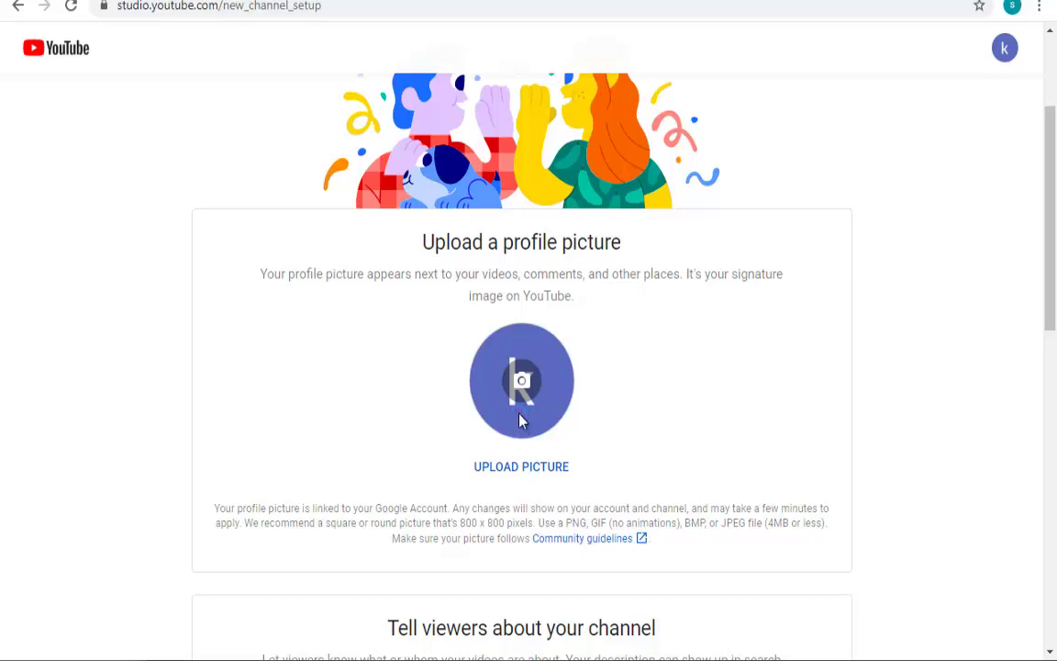
pyautogui.click(520, 419)
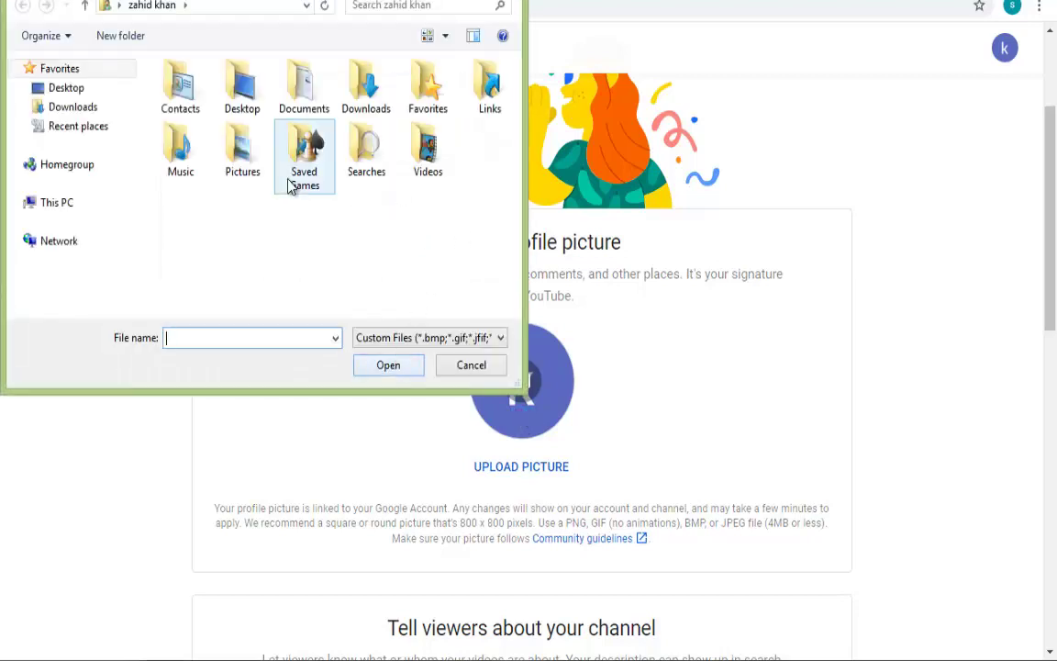
pyautogui.click(85, 110)
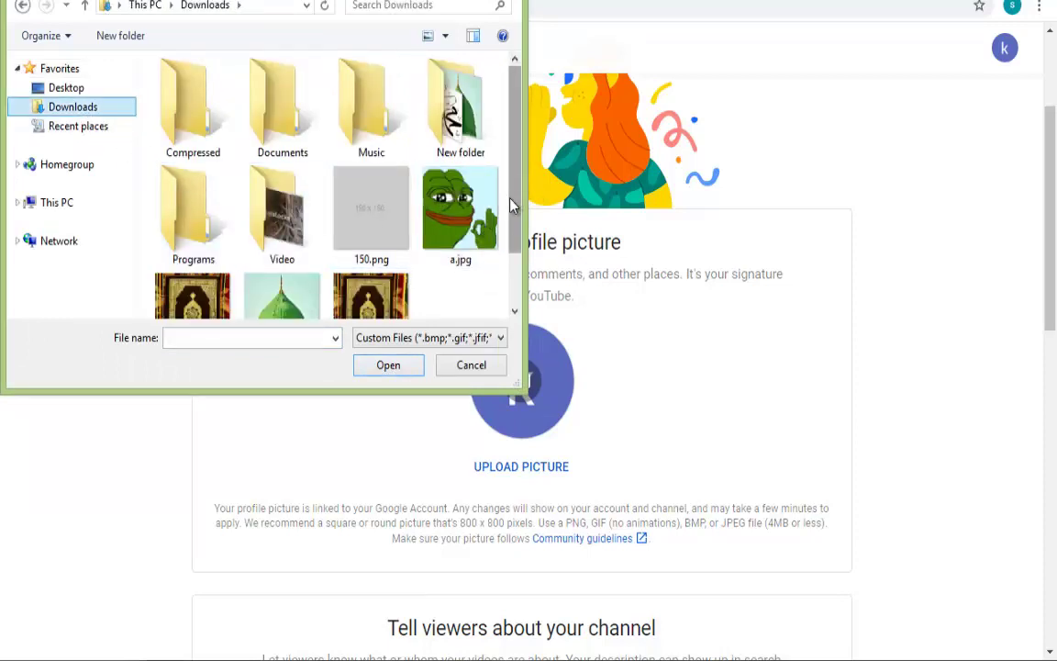
pyautogui.scroll(-1, 496, 211)
pyautogui.click(193, 261)
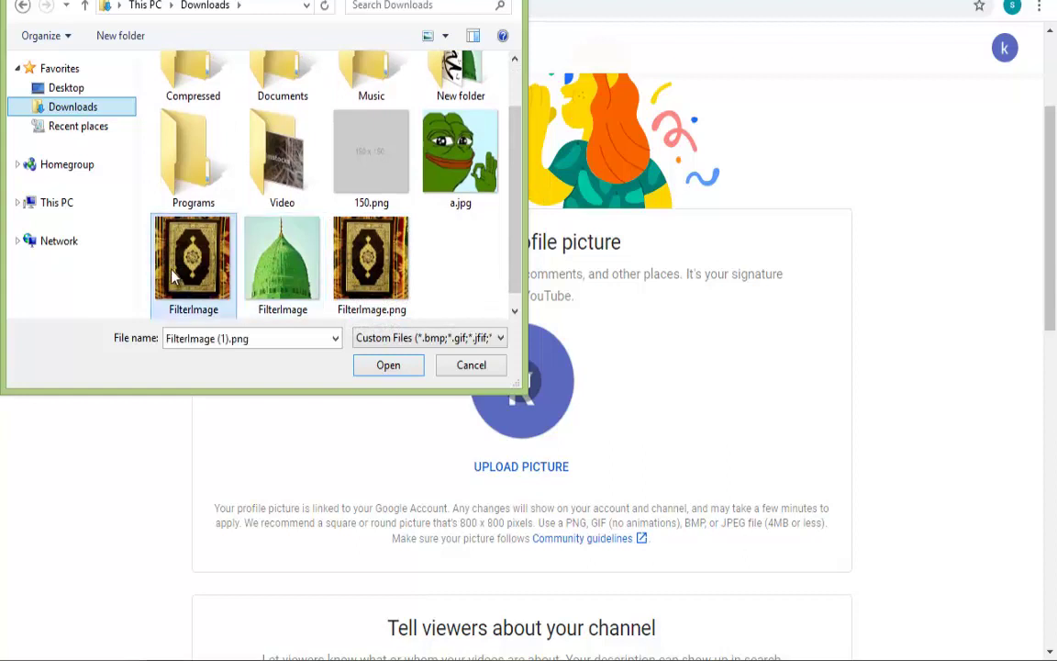
pyautogui.click(408, 365)
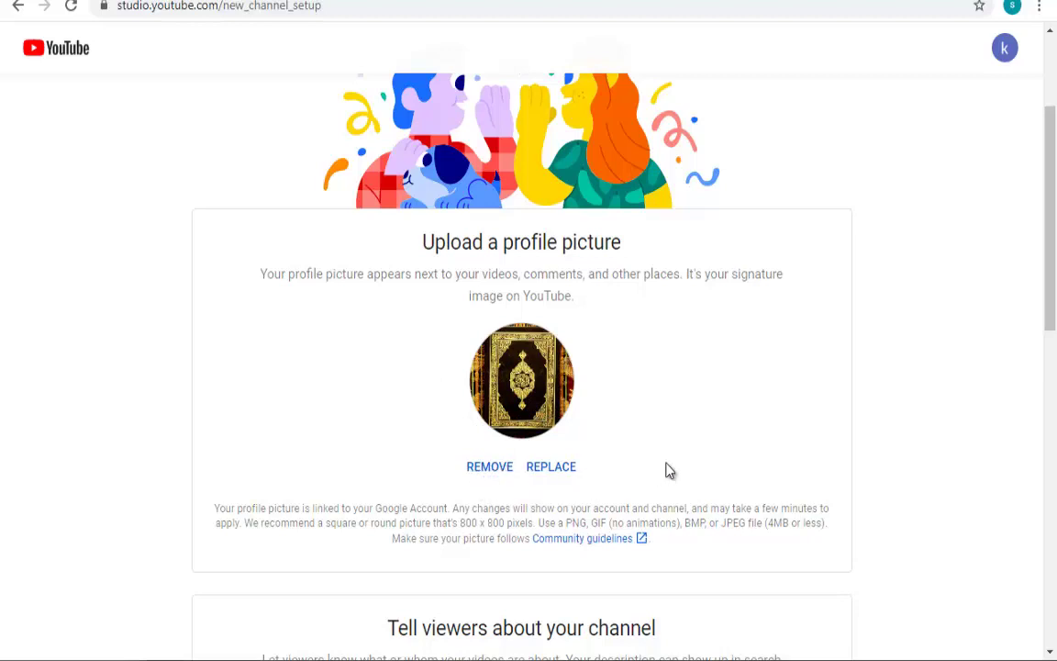
pyautogui.moveTo(1052, 244); pyautogui.dragTo(984, 393)
# Step: Paste the Pashto text د کمپیوټر زده کړه into the Channel description box
pyautogui.click(598, 399)
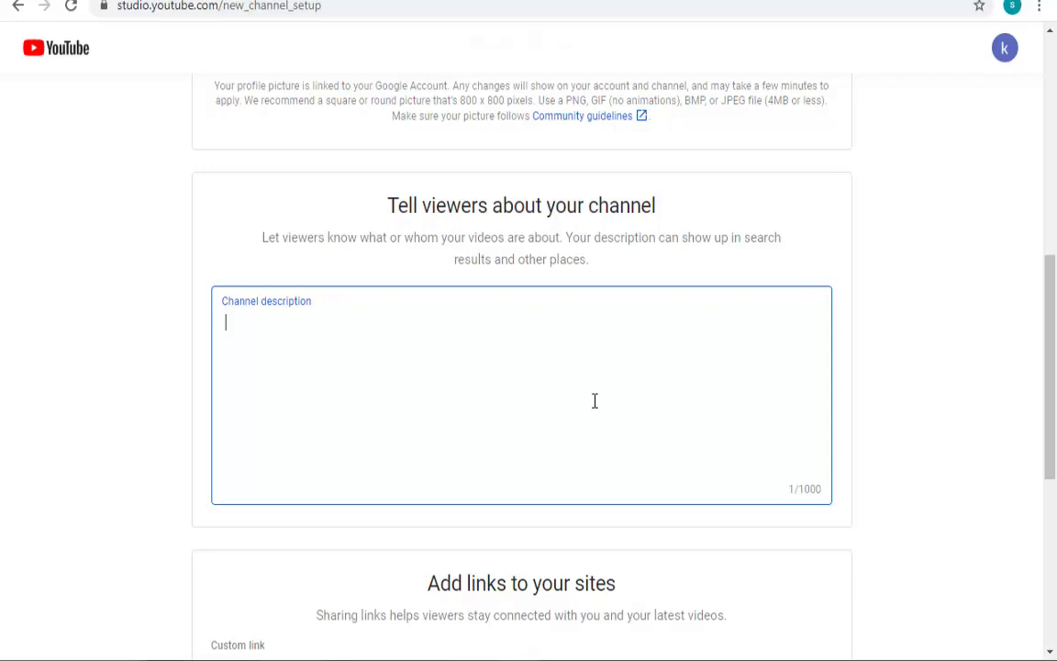
pyautogui.write('د کمپیوټر زده کړه')
pyautogui.moveTo(1052, 404); pyautogui.dragTo(1053, 519)
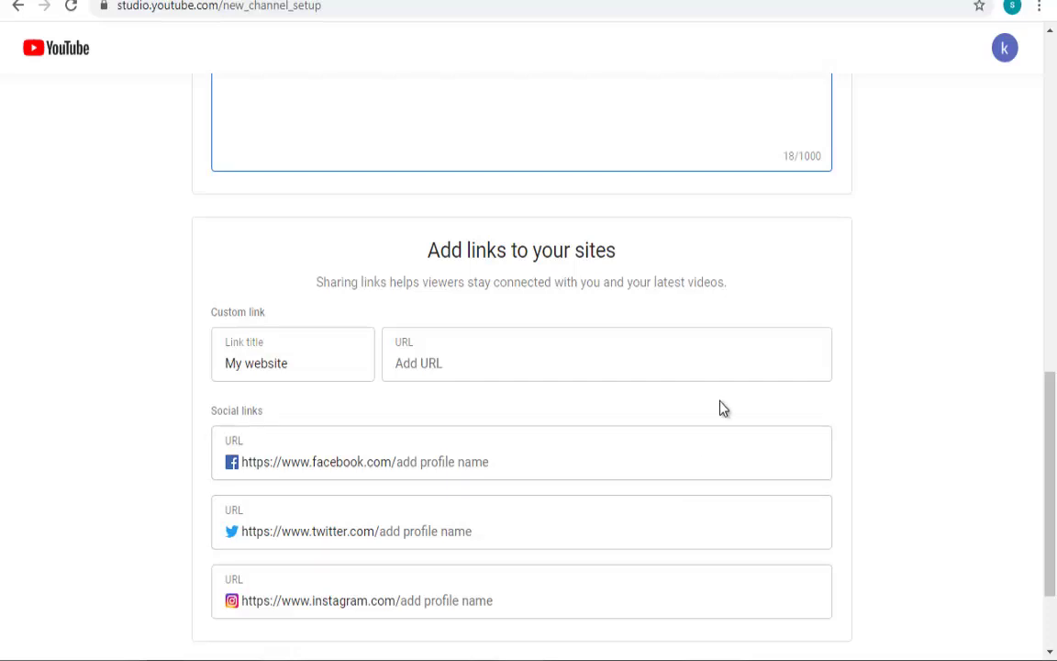
# Step: Scroll to the bottom of the khan channel setup and choose SAVE AND CONTINUE
pyautogui.scroll(-3, 950, 391)
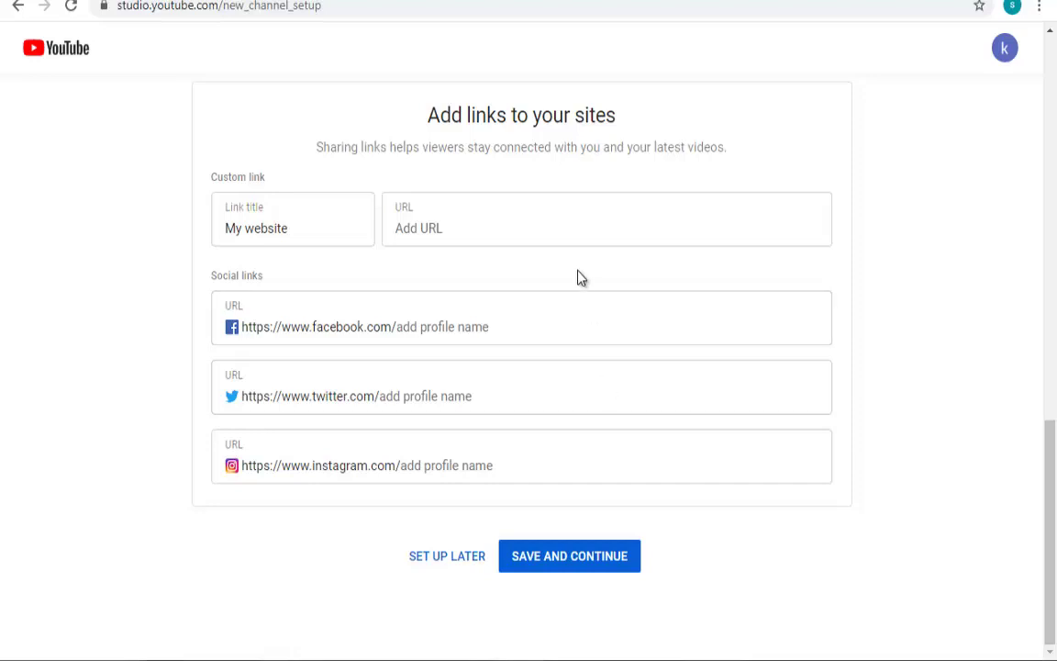
pyautogui.click(588, 573)
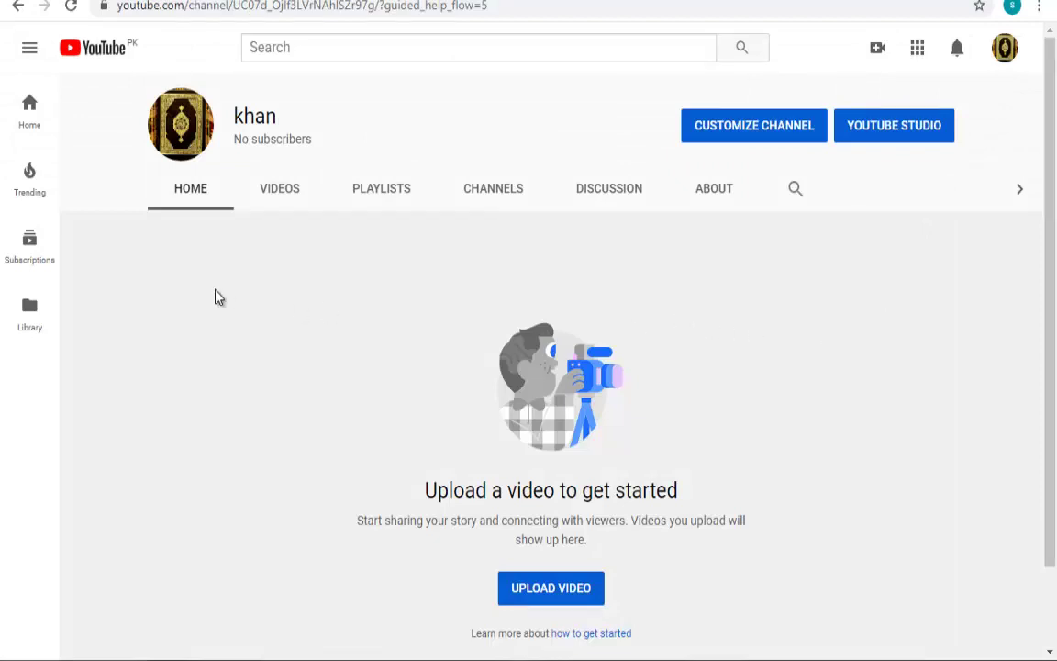
# Step: Launch YouTube Studio for khan from the profile avatar's account menu
pyautogui.moveTo(188, 142)
pyautogui.click(1006, 52)
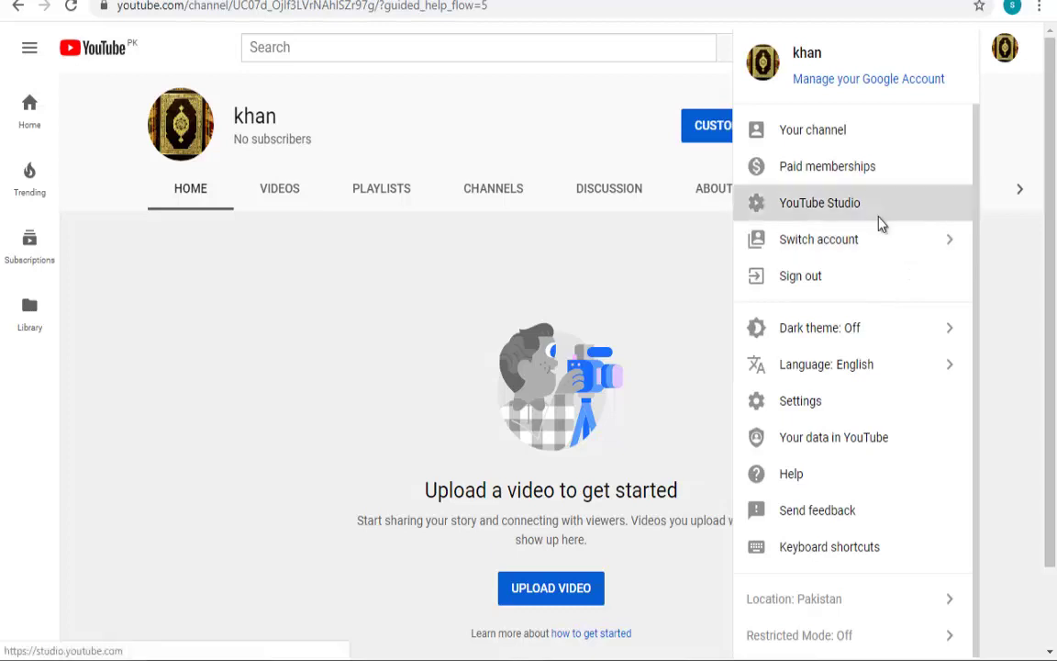
pyautogui.click(879, 220)
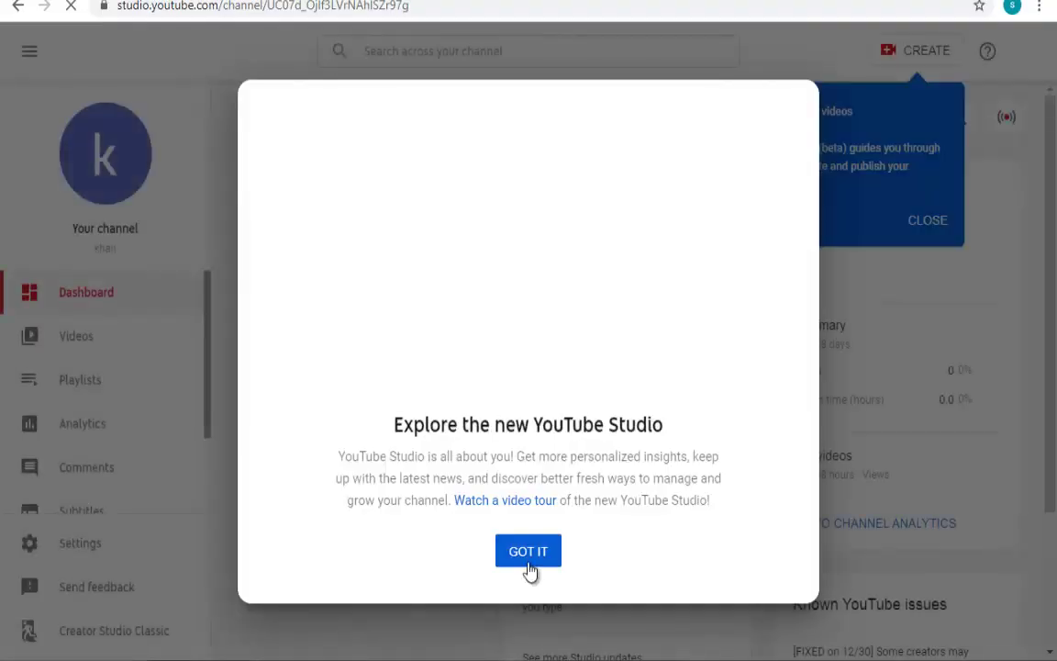
# Step: Close the Studio welcome dialog with GOT IT and open Settings from the sidebar
pyautogui.click(529, 569)
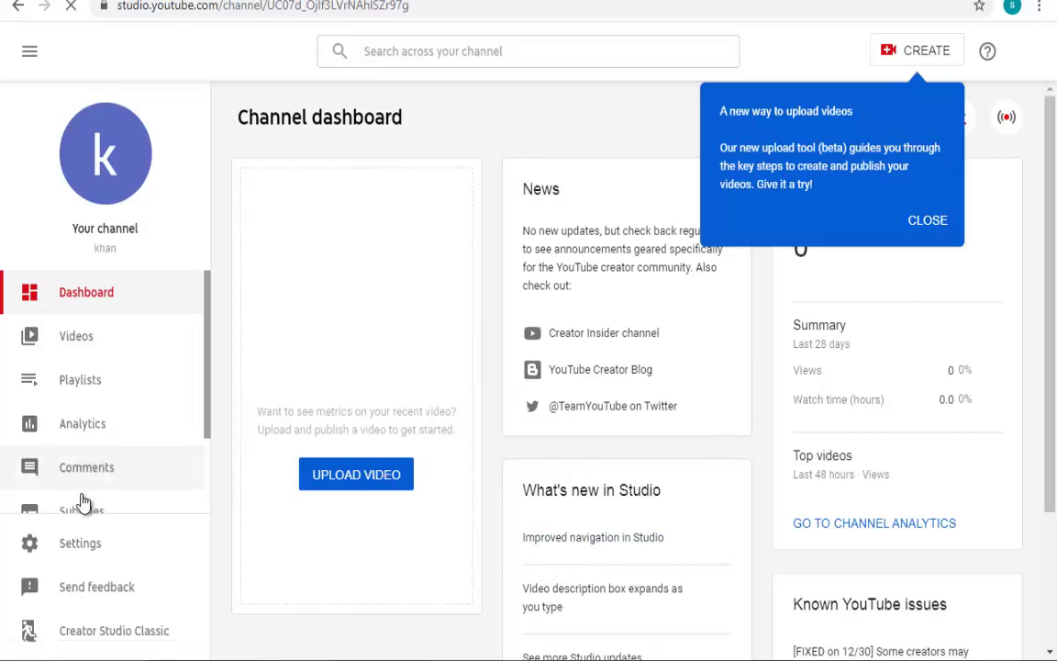
pyautogui.click(81, 550)
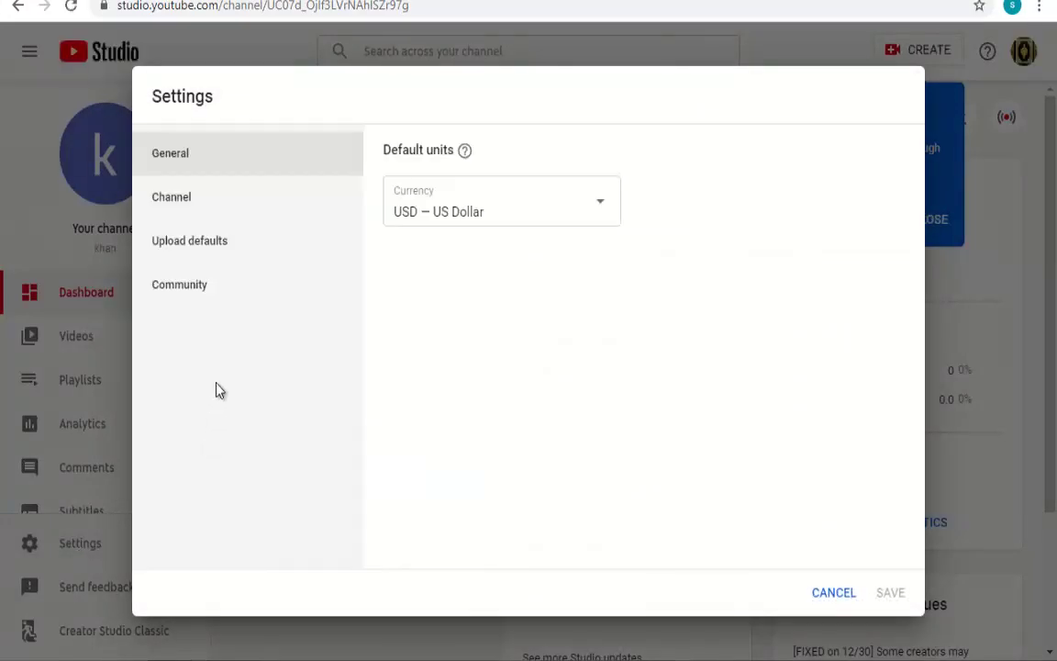
# Step: In Channel settings, set Country to Afghanistan and switch to the Advanced settings tab
pyautogui.click(240, 209)
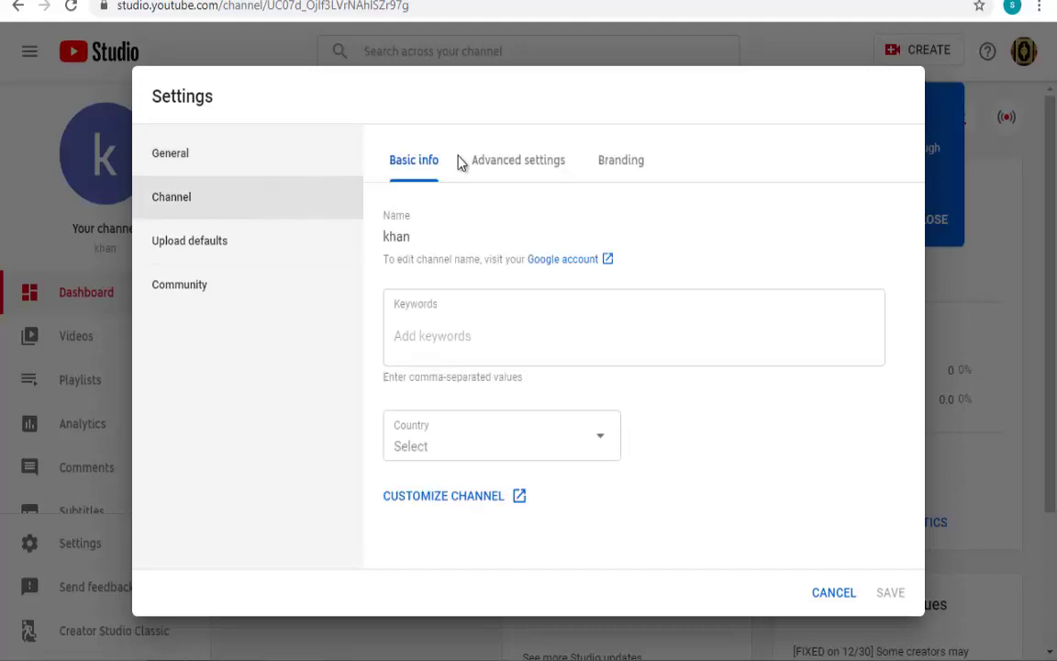
pyautogui.click(428, 332)
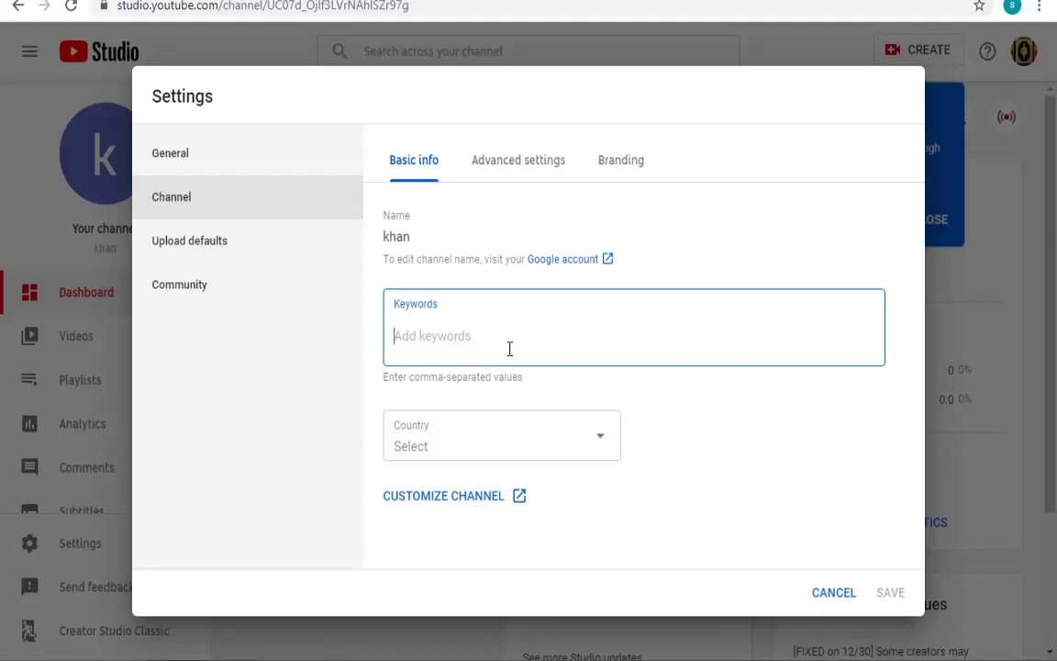
pyautogui.click(584, 456)
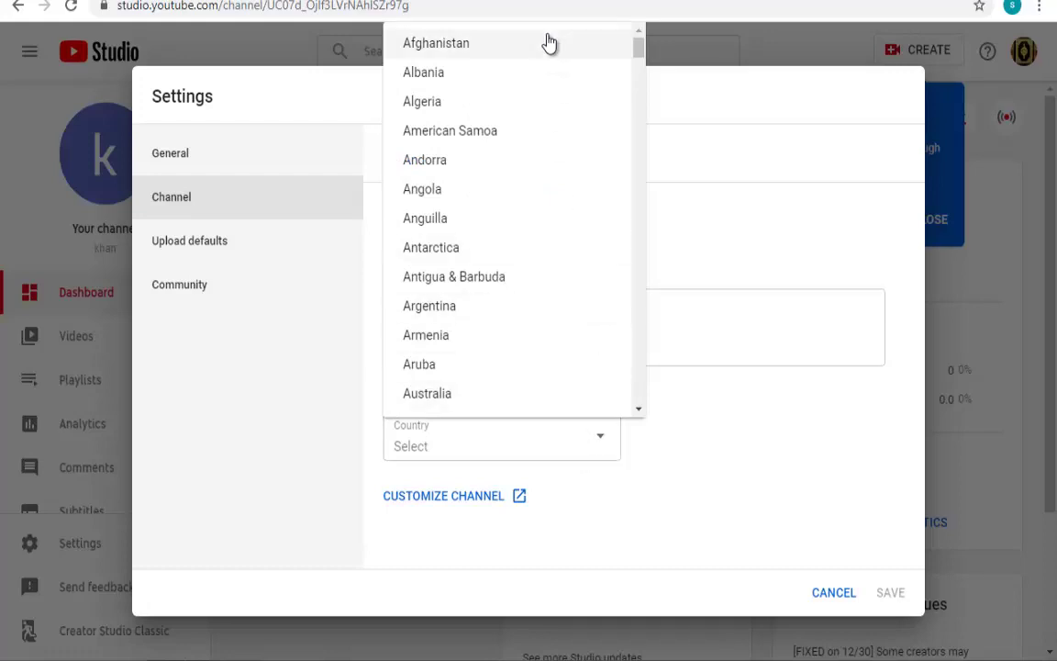
pyautogui.click(548, 44)
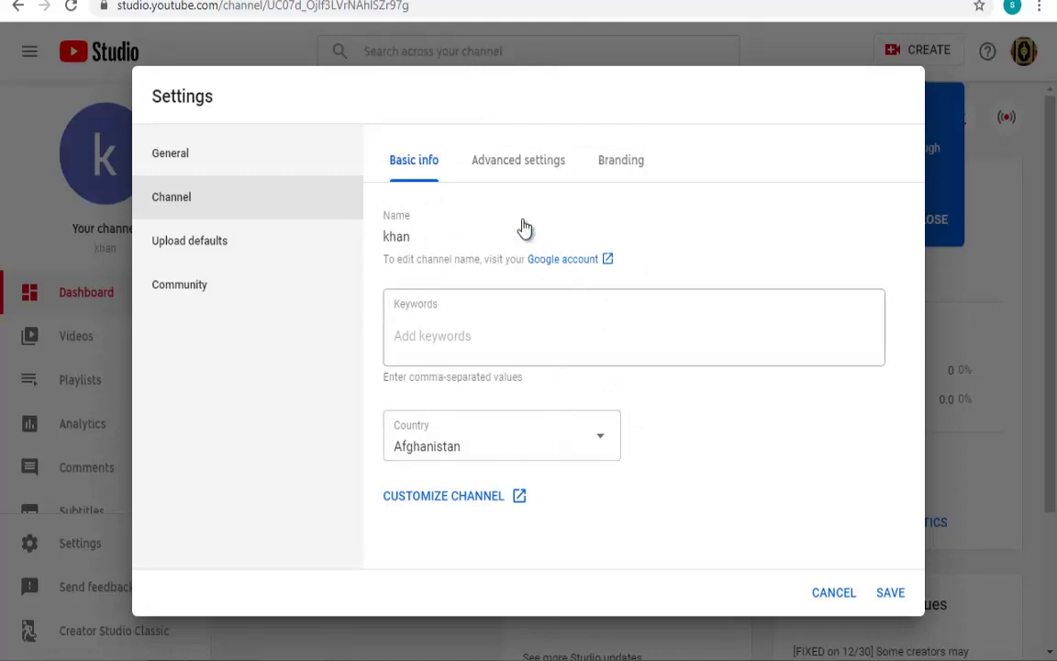
pyautogui.click(516, 167)
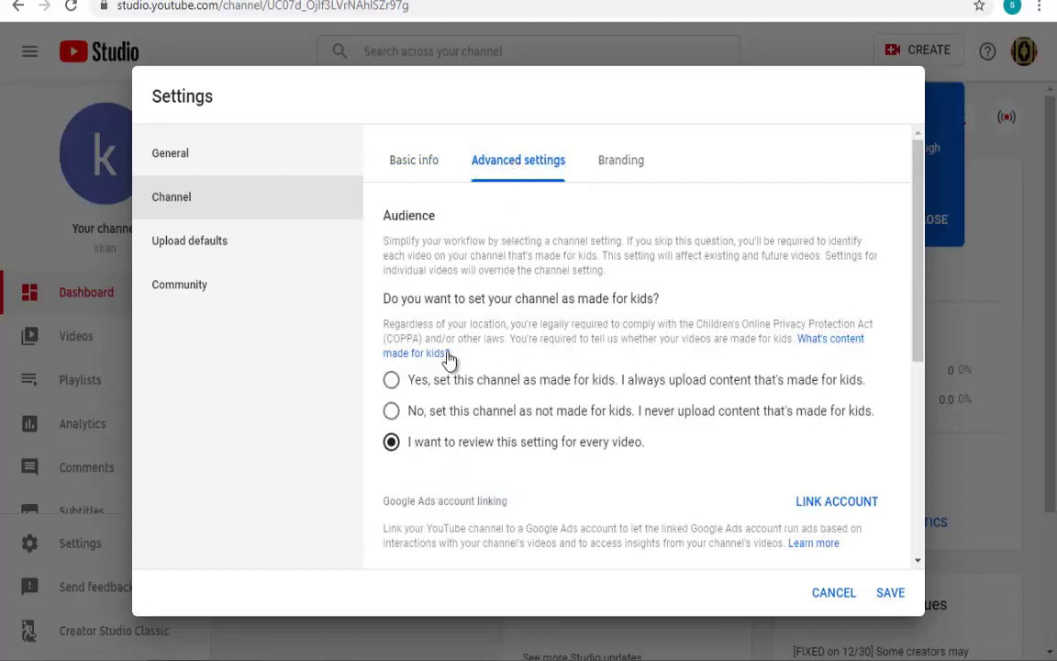
# Step: Set the made-for-kids audience option to 'I want to review this setting for every video', then open Branding
pyautogui.click(409, 386)
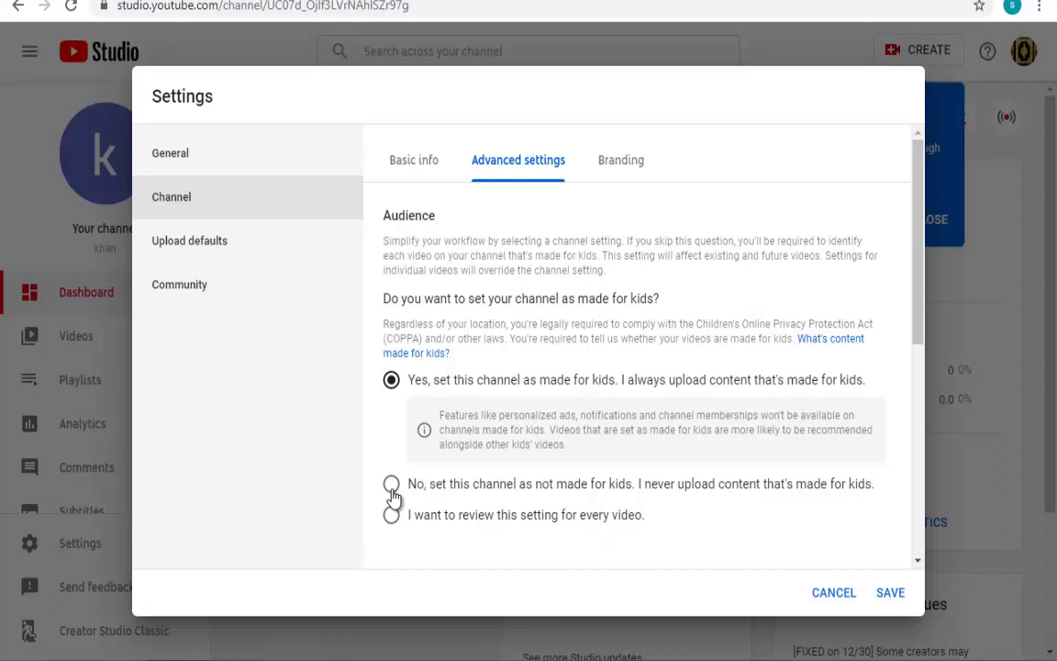
pyautogui.click(392, 489)
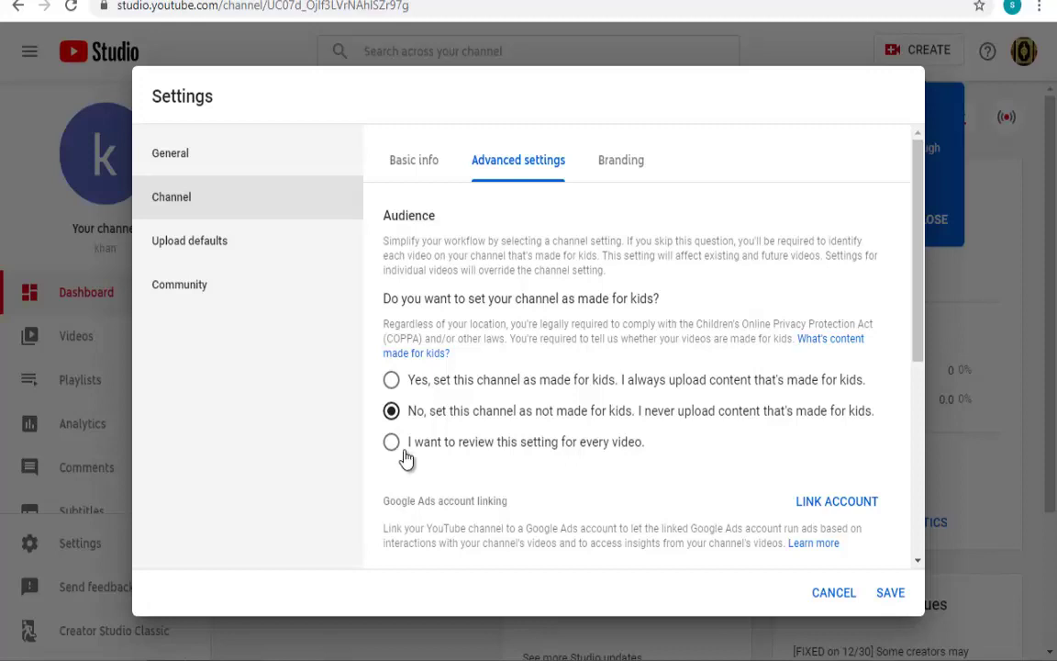
pyautogui.click(402, 452)
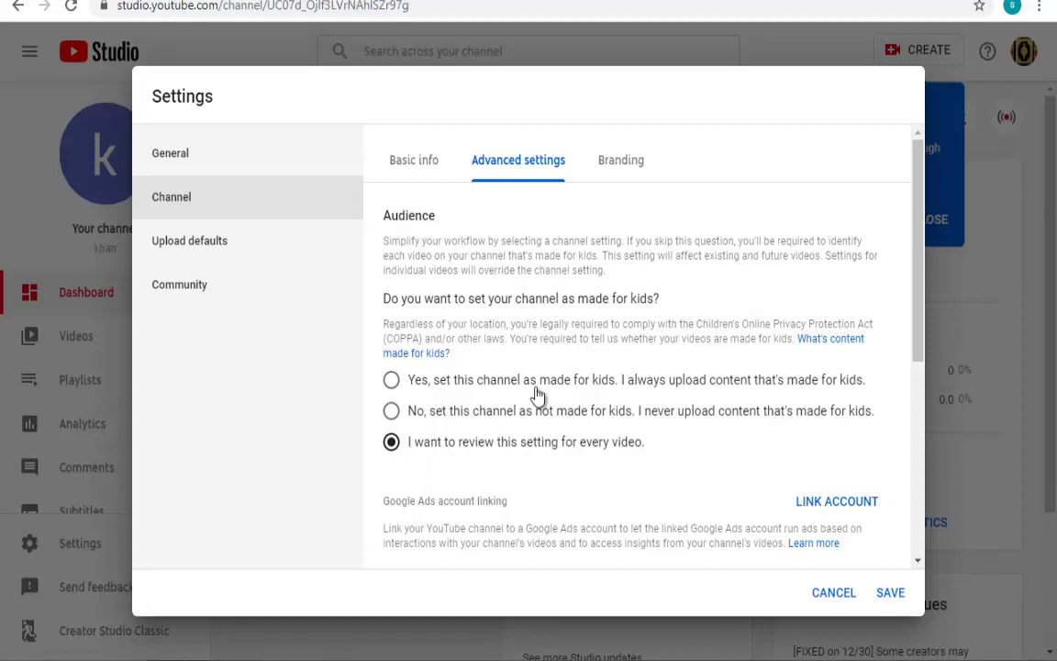
pyautogui.click(620, 160)
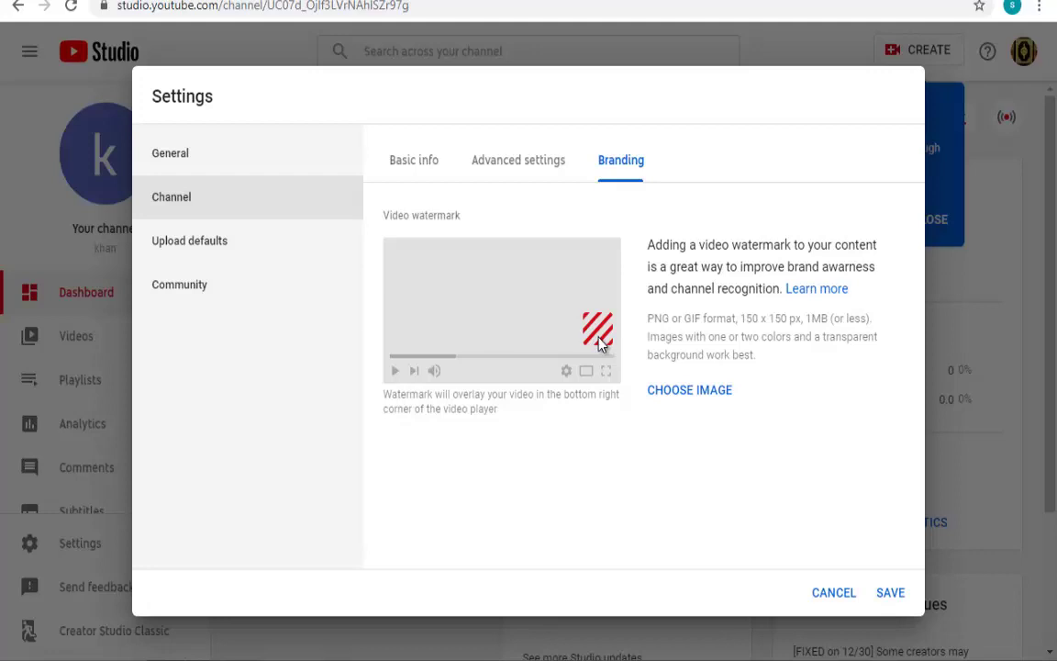
# Step: Upload FilterImage (4).png from Downloads as the video watermark
pyautogui.click(669, 396)
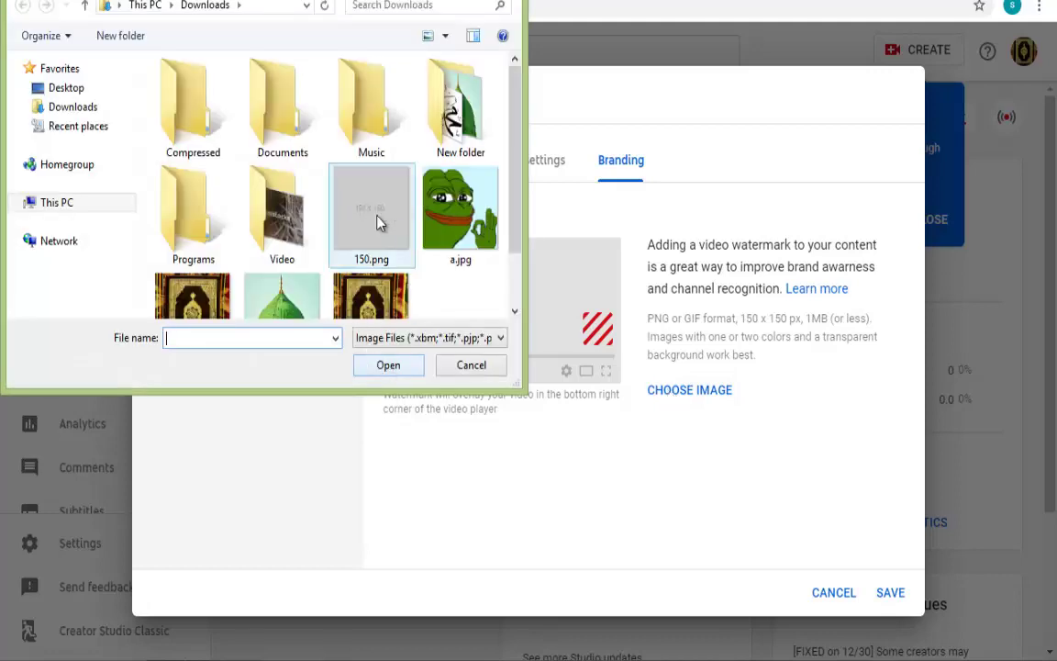
pyautogui.click(282, 295)
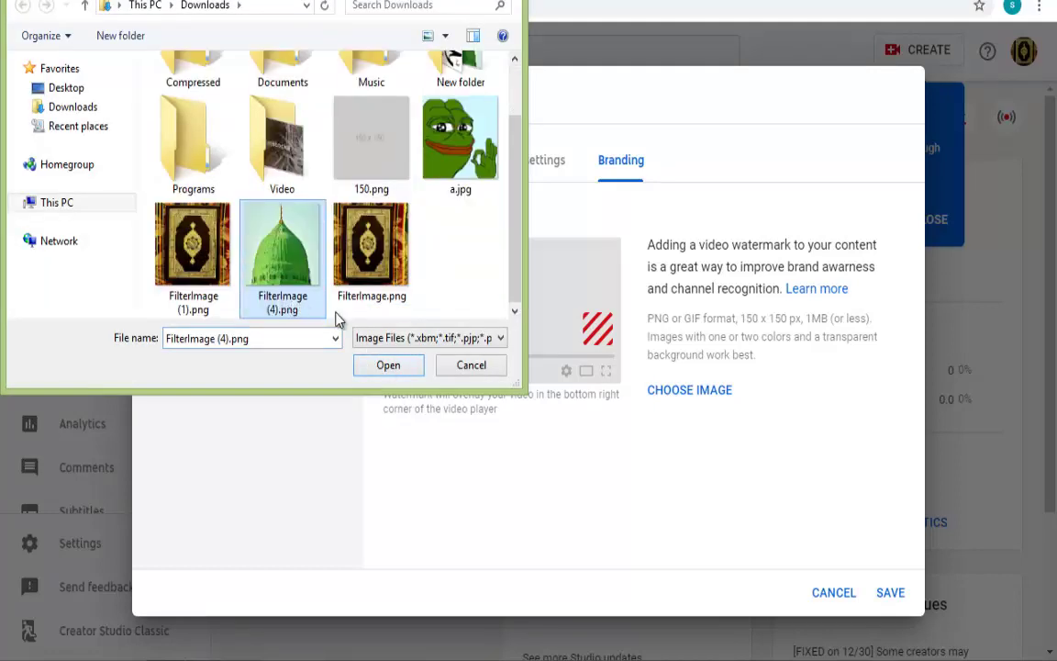
pyautogui.click(406, 372)
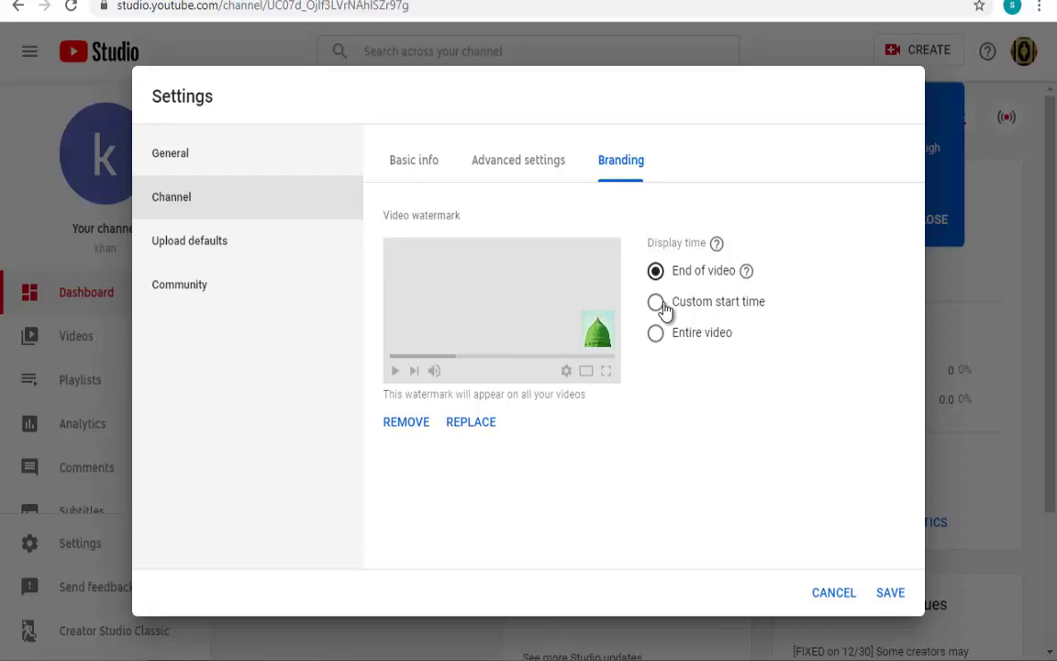
# Step: Set the watermark display time to Entire video and save the settings
pyautogui.click(660, 303)
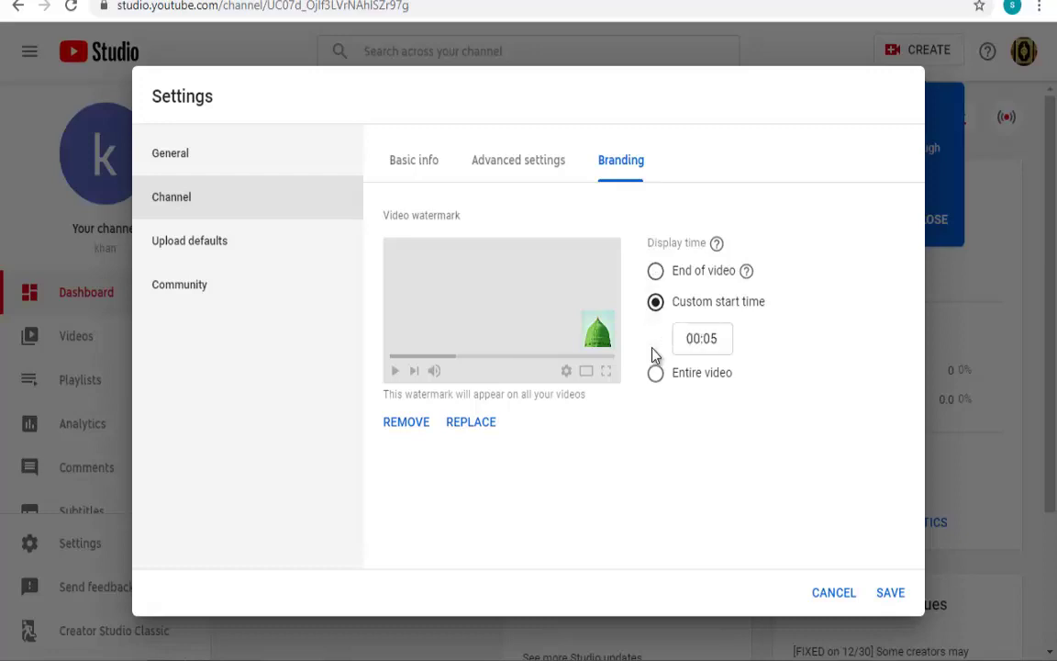
pyautogui.click(656, 381)
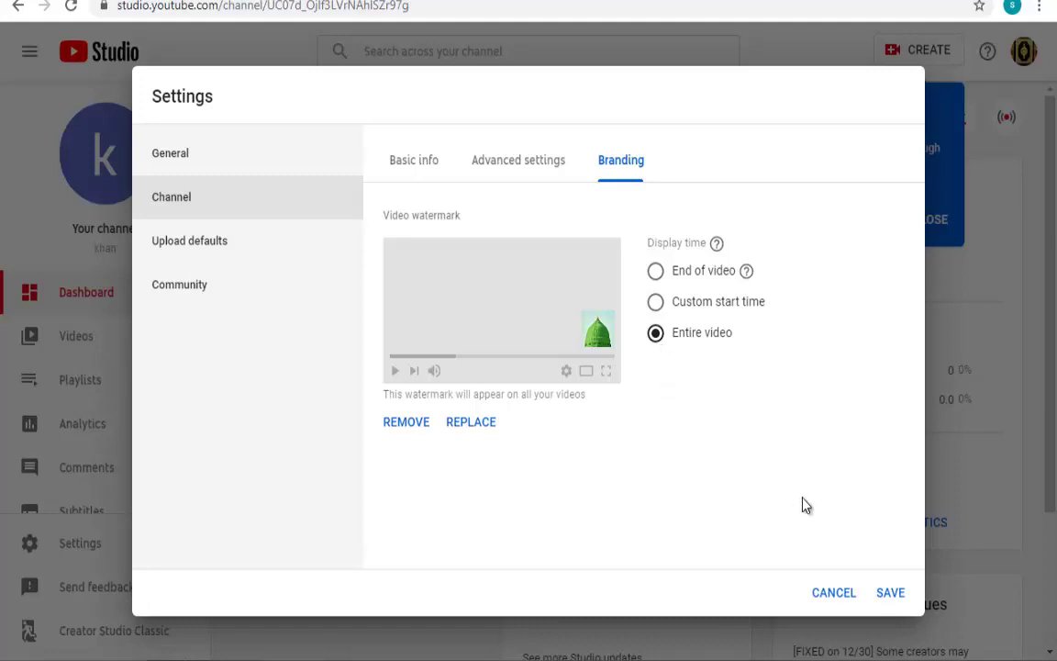
pyautogui.click(879, 592)
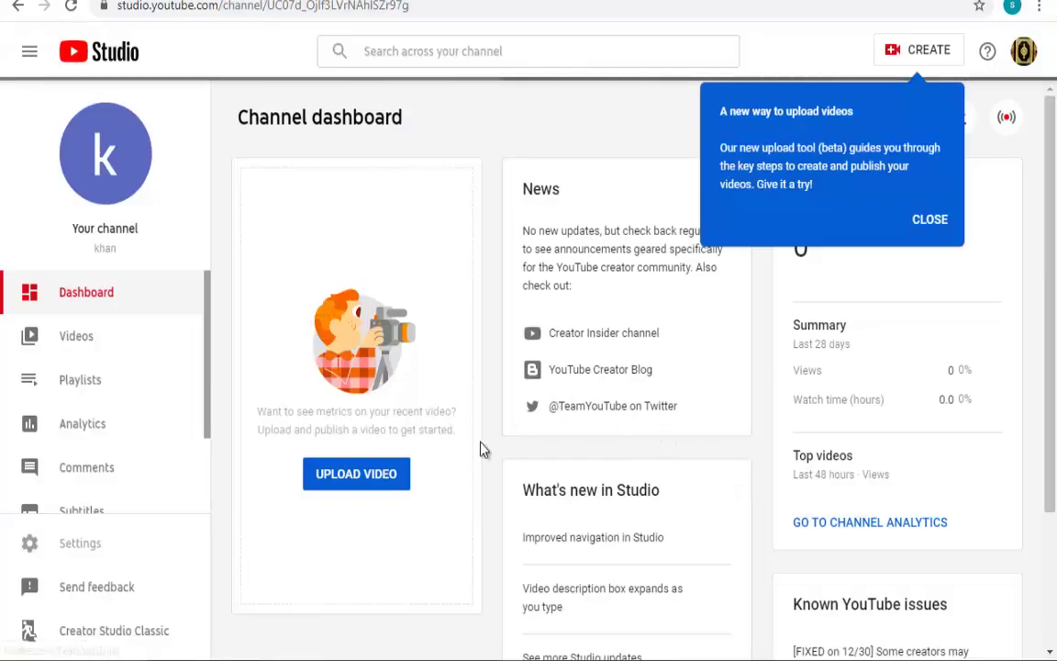
pyautogui.click(123, 547)
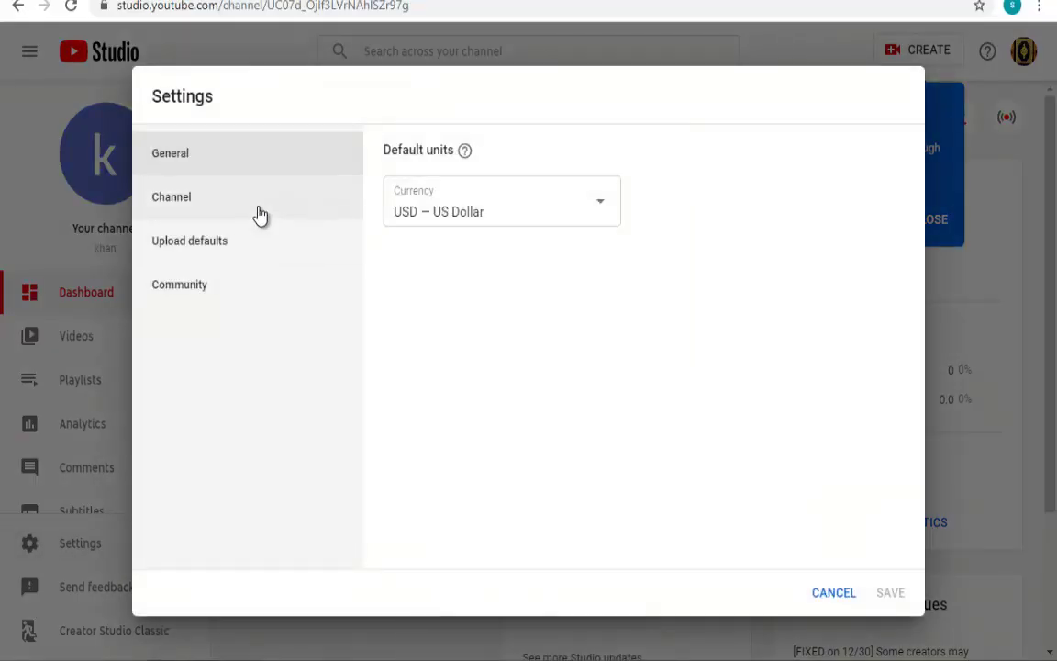
pyautogui.press('Escape')
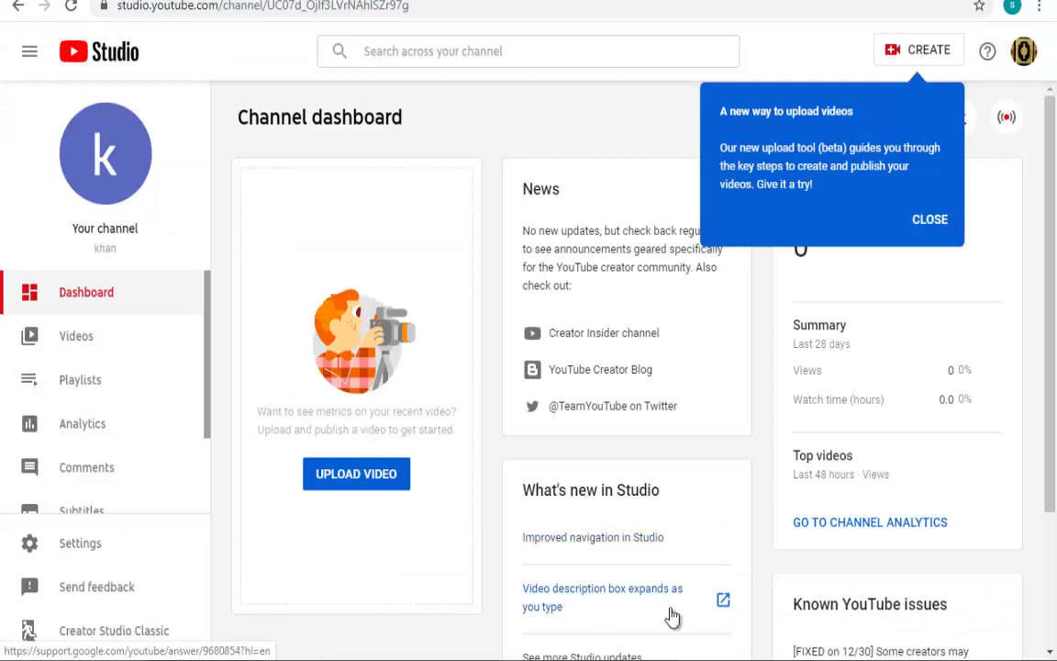